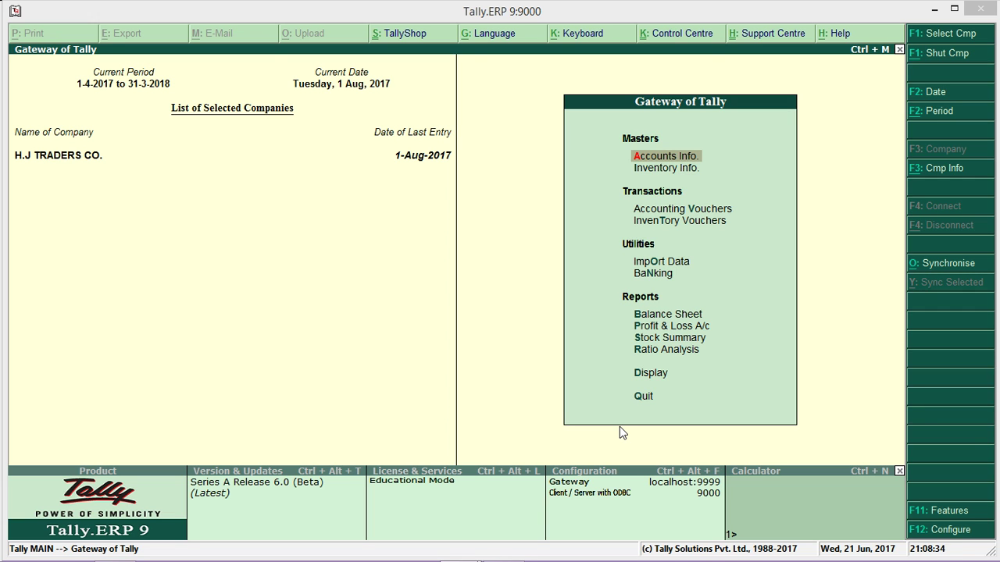
- Switch to Google Chrome, maximize its window and go to google.co.in
{"action": "mouse_move", "coordinate": [631, 554]}
{"action": "left_click", "coordinate": [984, 8]}
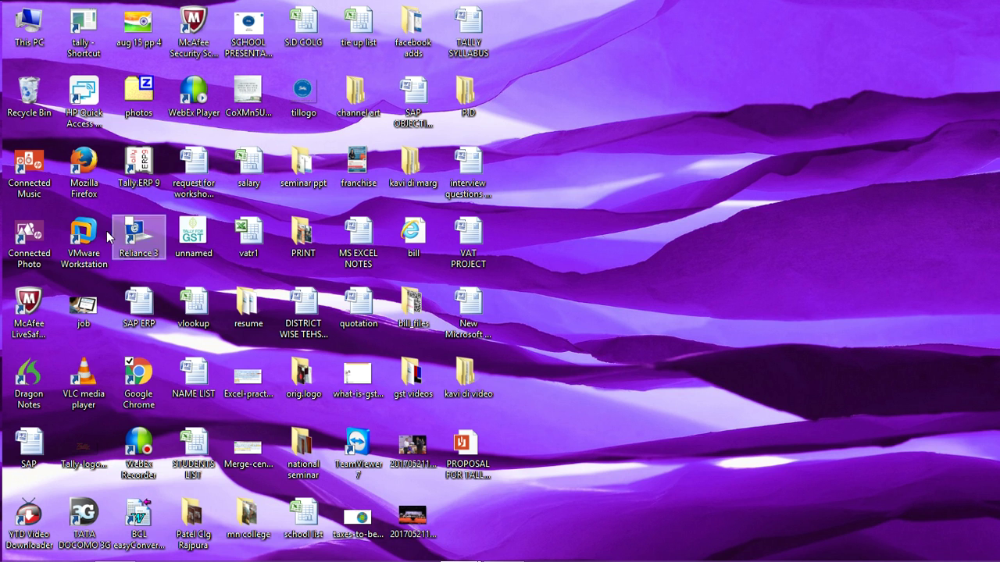
{"action": "mouse_move", "coordinate": [476, 556]}
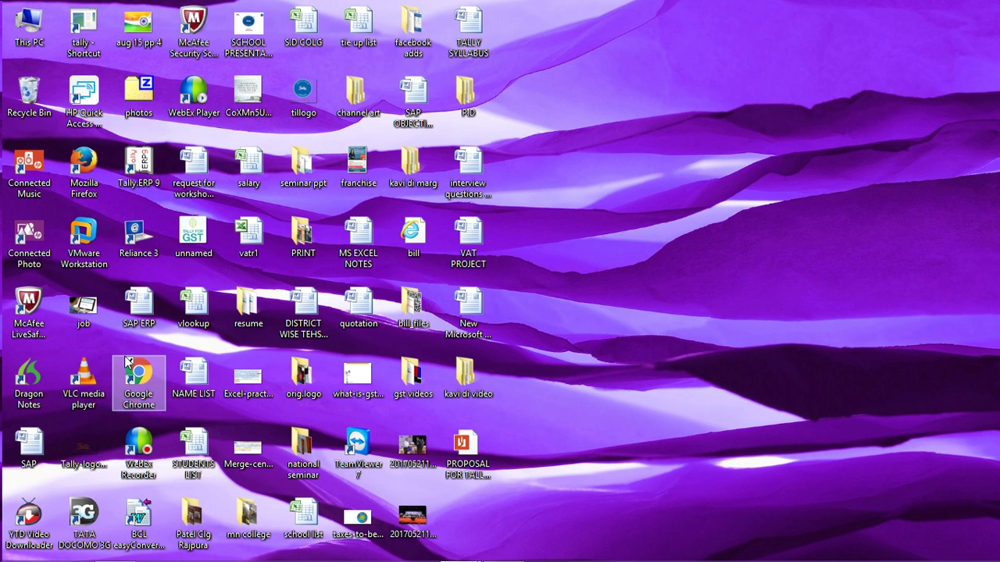
{"action": "left_click", "coordinate": [143, 380]}
{"action": "double_click", "coordinate": [143, 380]}
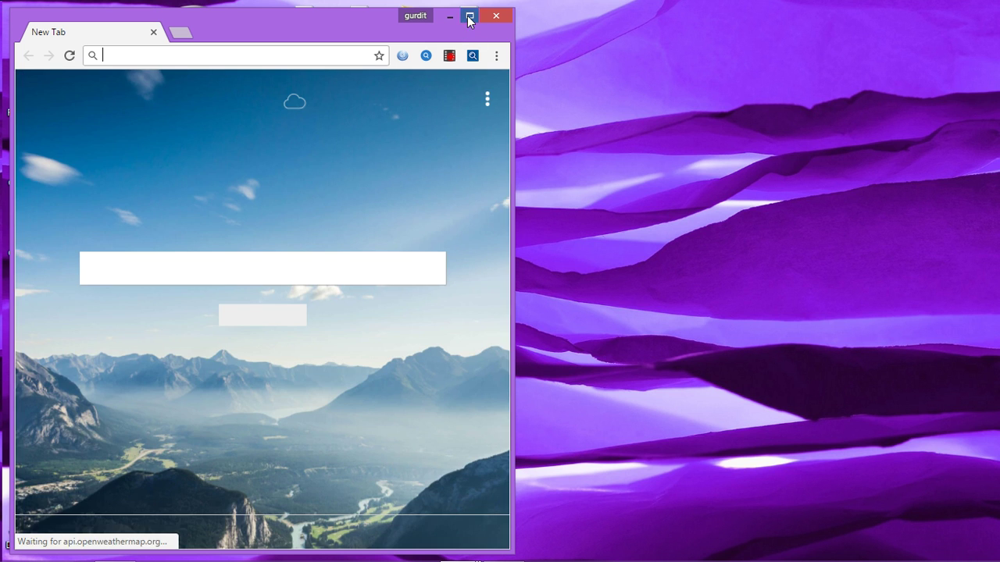
{"action": "left_click", "coordinate": [469, 16]}
{"action": "type", "text": "google.co.in"}
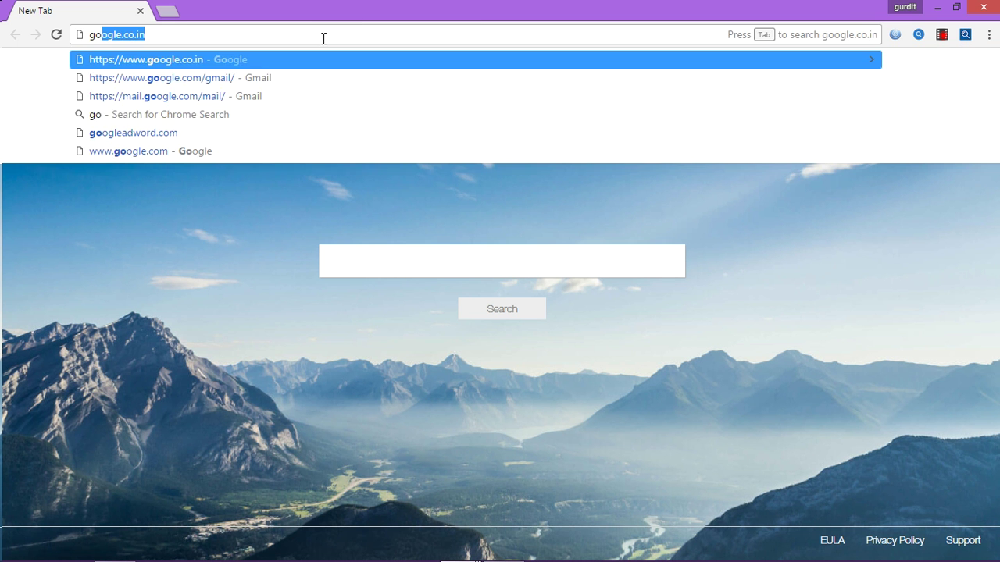
{"action": "key", "text": "Return"}
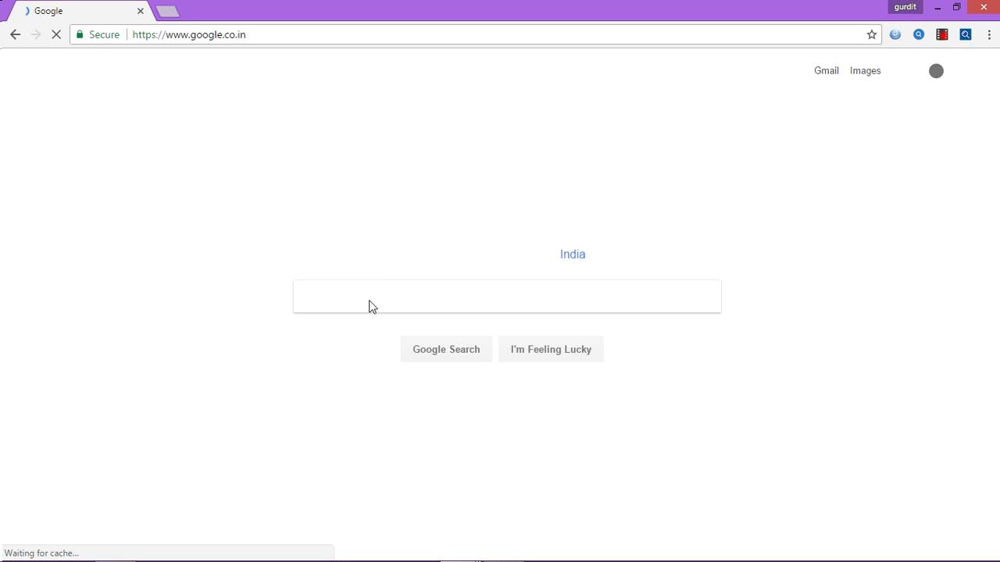
- Search Google for "tally for gst download" and open the Download Tally ERP 9 result on tallysolutions.com
{"action": "type", "text": "tally for gst"}
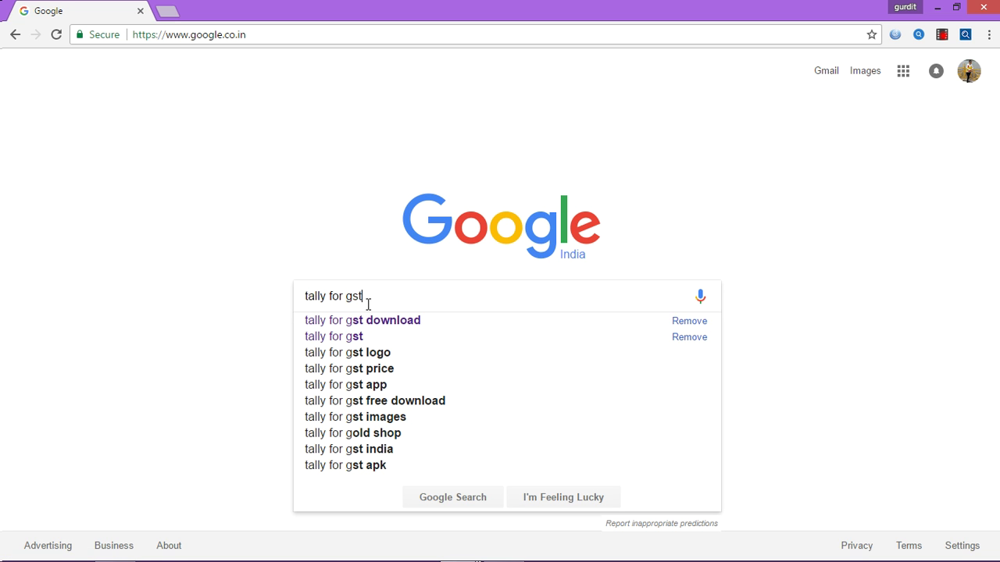
{"action": "key", "text": "Return"}
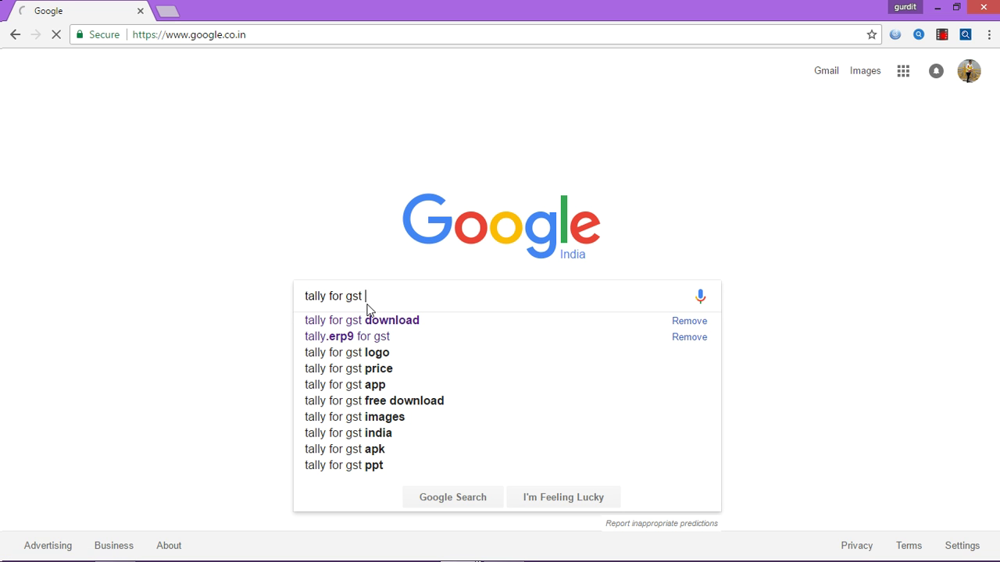
{"action": "key", "text": "Down"}
{"action": "key", "text": "Return"}
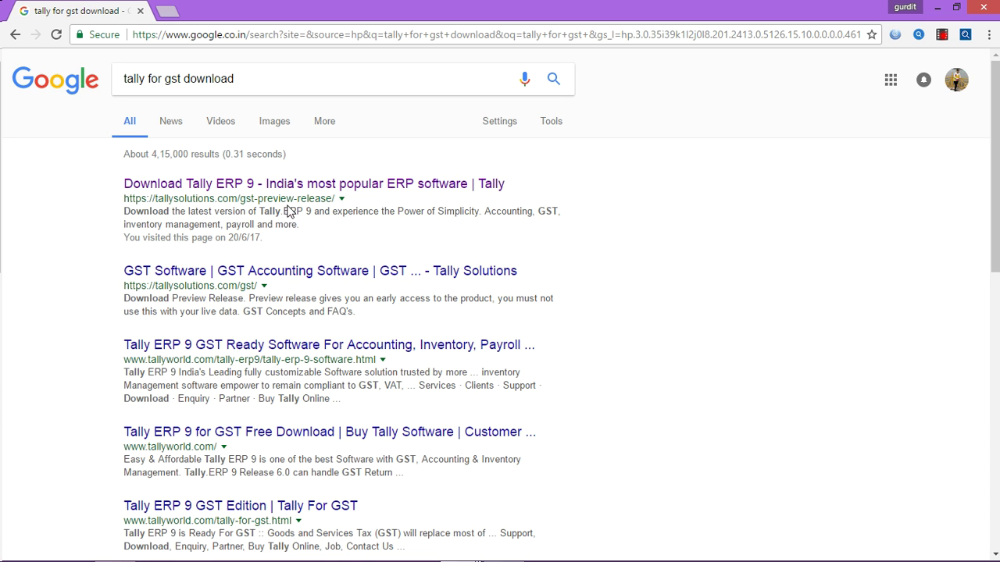
{"action": "left_click", "coordinate": [263, 190]}
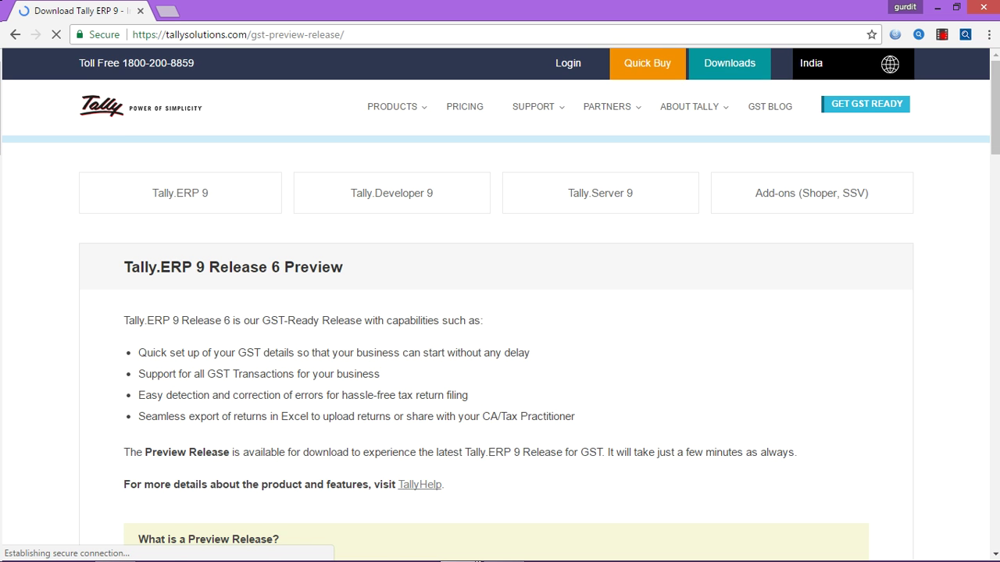
- Download the Tally.ERP 9 Release 6 Preview from its release page
{"action": "scroll", "coordinate": [530, 446], "scroll_direction": "down", "scroll_amount": 1}
{"action": "scroll", "coordinate": [529, 446], "scroll_direction": "down", "scroll_amount": 1}
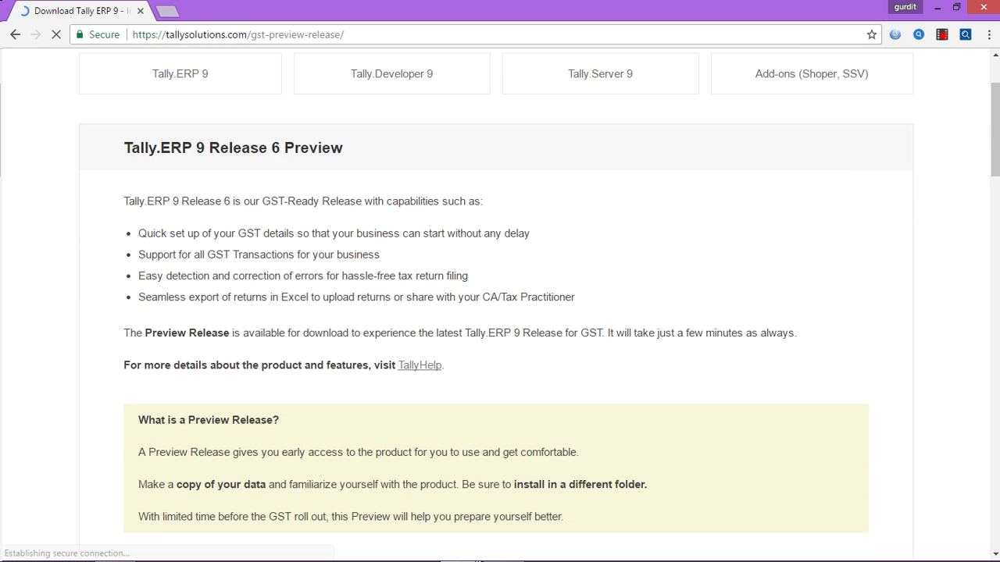
{"action": "scroll", "coordinate": [529, 446], "scroll_direction": "up", "scroll_amount": 2}
{"action": "scroll", "coordinate": [529, 446], "scroll_direction": "down", "scroll_amount": 2}
{"action": "scroll", "coordinate": [224, 211], "scroll_direction": "down", "scroll_amount": 1}
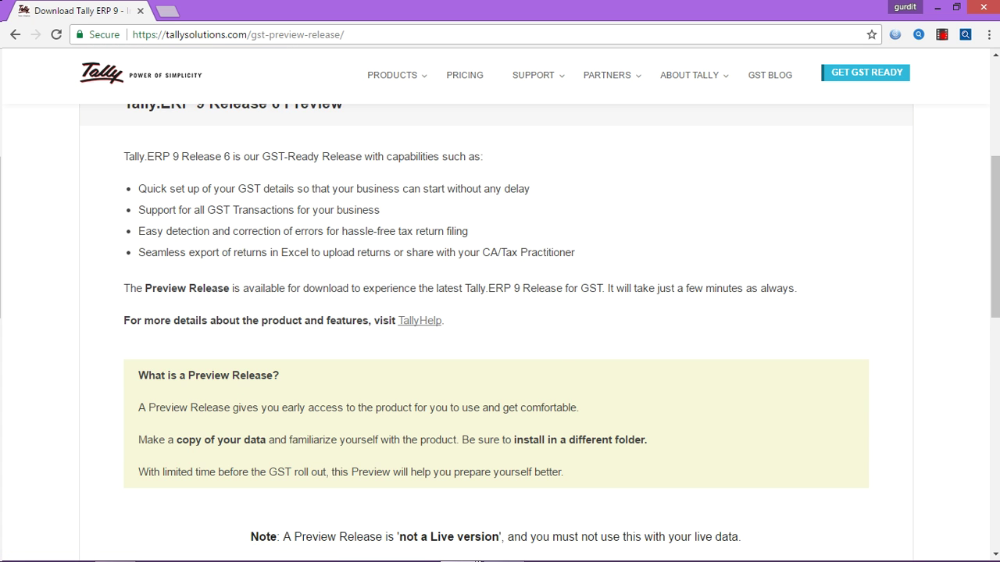
{"action": "scroll", "coordinate": [224, 211], "scroll_direction": "up", "scroll_amount": 1}
{"action": "scroll", "coordinate": [224, 211], "scroll_direction": "down", "scroll_amount": 2}
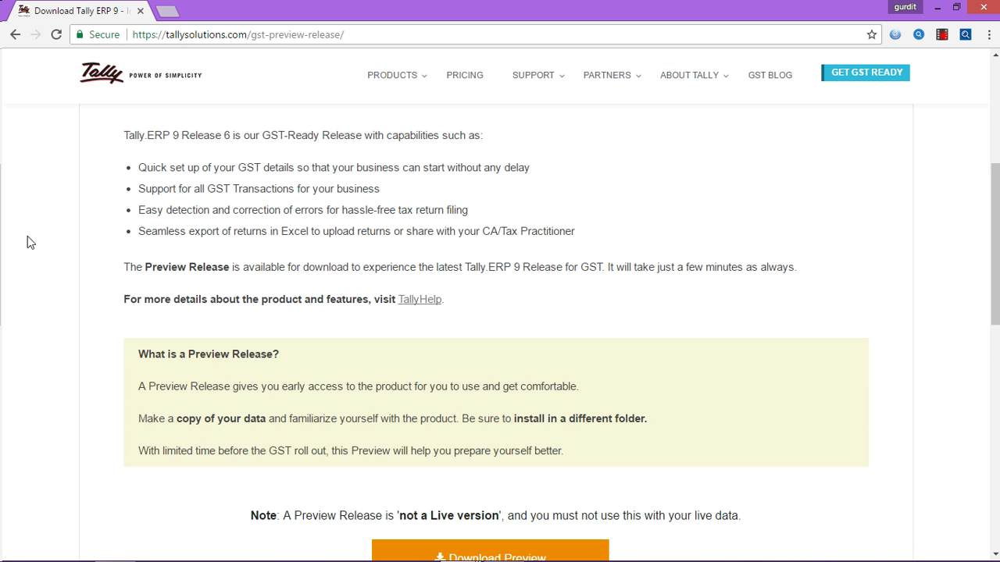
{"action": "scroll", "coordinate": [28, 242], "scroll_direction": "down", "scroll_amount": 1}
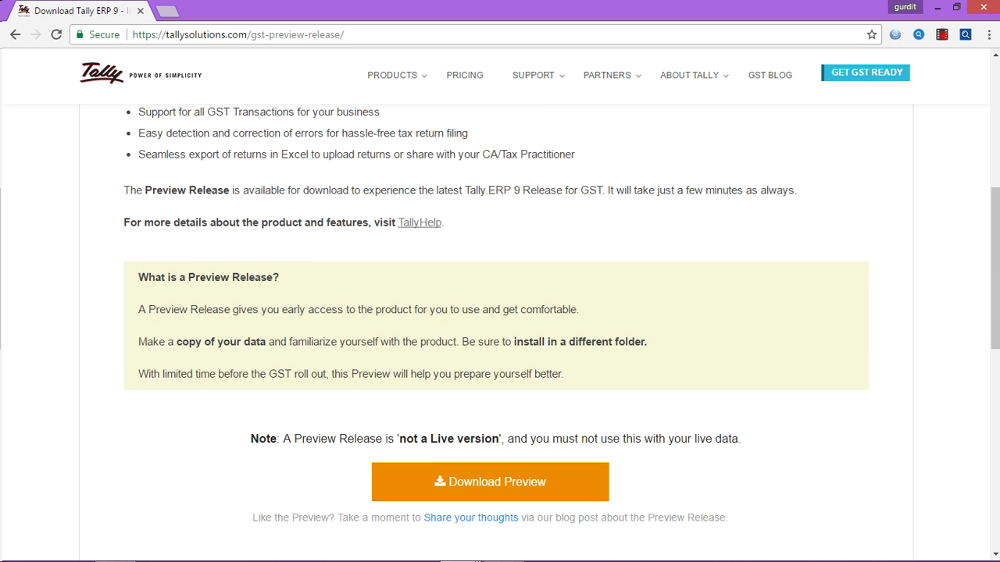
{"action": "scroll", "coordinate": [499, 367], "scroll_direction": "down", "scroll_amount": 2}
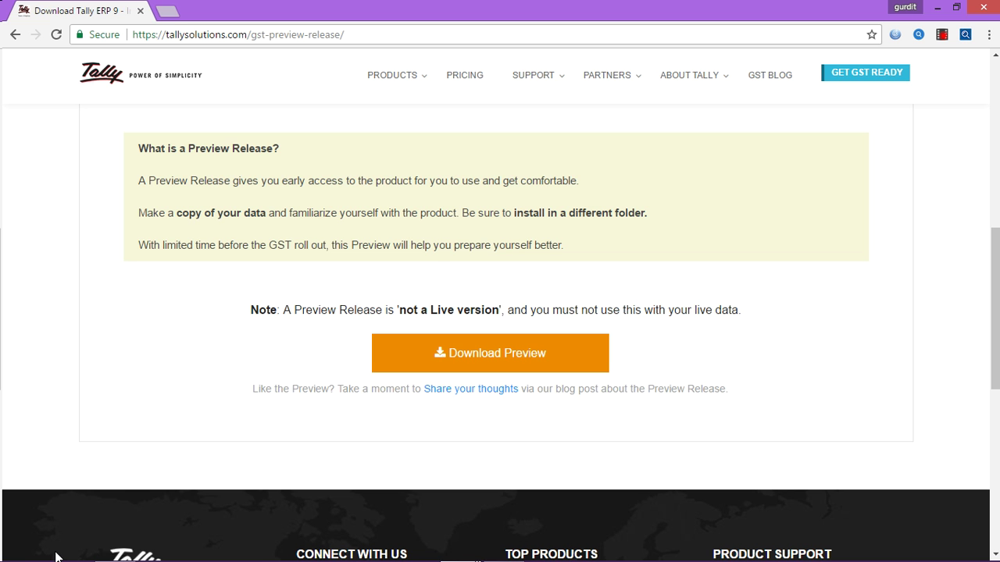
{"action": "left_click", "coordinate": [513, 364]}
- Minimize the browser and open the Downloads folder through This PC in a maximized File Explorer window
{"action": "left_click", "coordinate": [935, 9]}
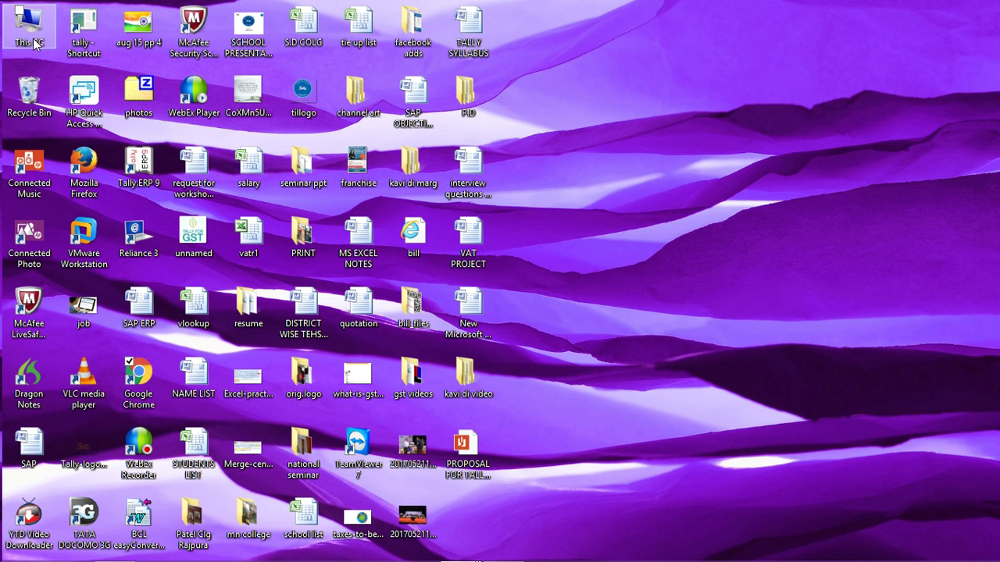
{"action": "double_click", "coordinate": [35, 44]}
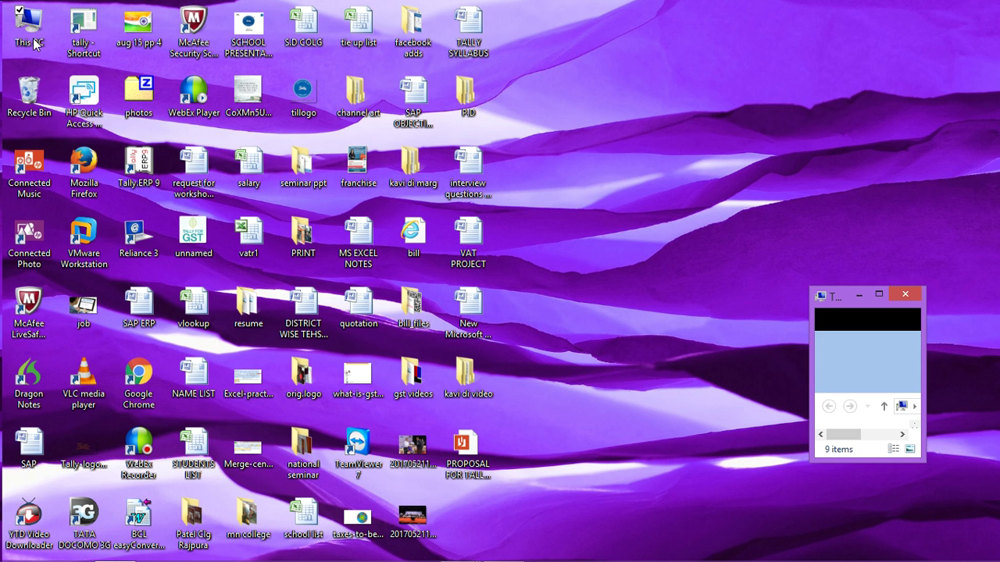
{"action": "left_click", "coordinate": [878, 296]}
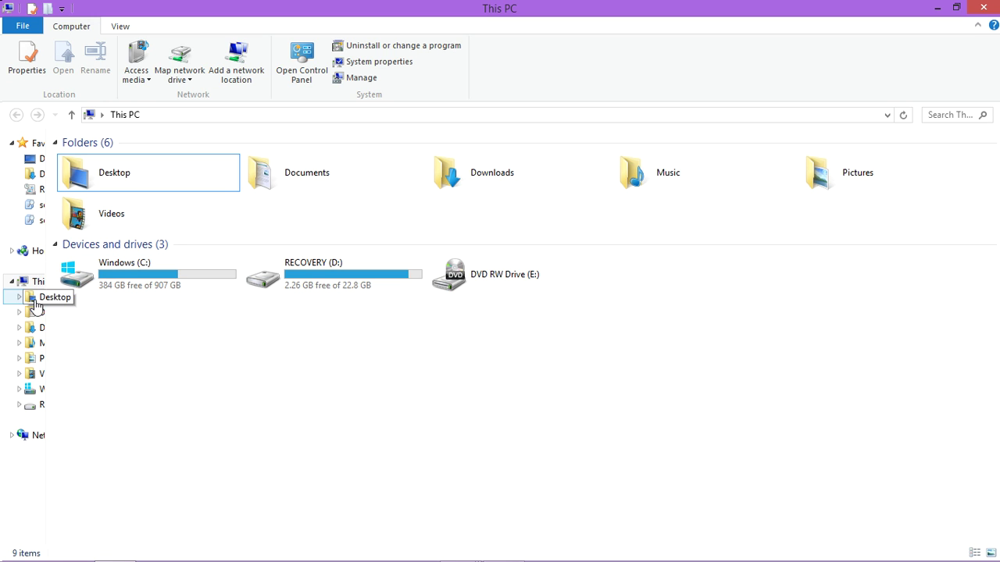
{"action": "left_click", "coordinate": [35, 329]}
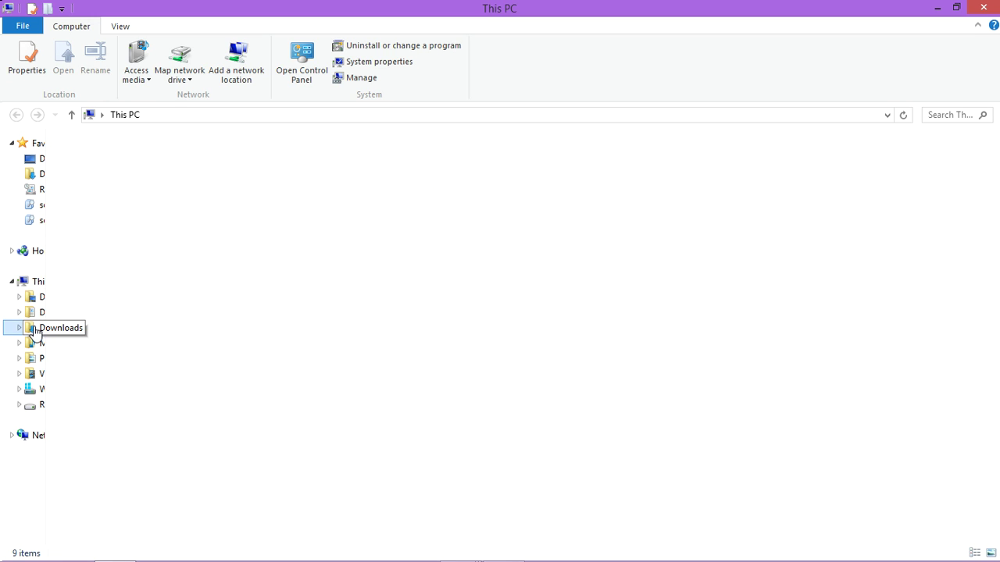
{"action": "left_click", "coordinate": [157, 361]}
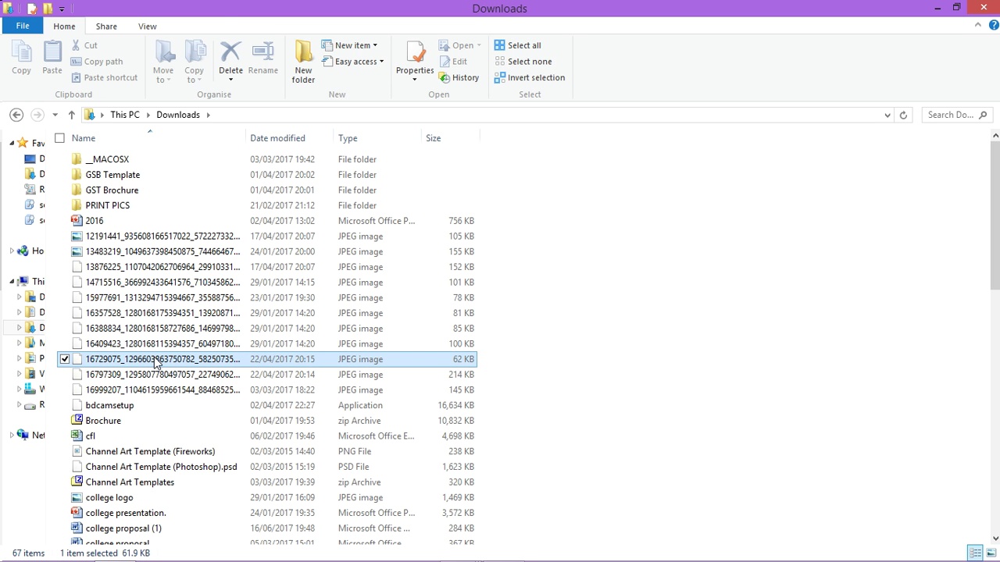
- Look through the Downloads folder for the Tally setup application and select it
{"action": "key", "text": "Down"}
{"action": "key", "text": "Down"}
{"action": "key", "text": "Down"}
{"action": "key", "text": "Down"}
{"action": "key", "text": "Down"}
{"action": "key", "text": "Down"}
{"action": "key", "text": "Down"}
{"action": "key", "text": "Down"}
{"action": "key", "text": "Down"}
{"action": "key", "text": "Down"}
{"action": "key", "text": "Down"}
{"action": "key", "text": "Down"}
{"action": "key", "text": "Down"}
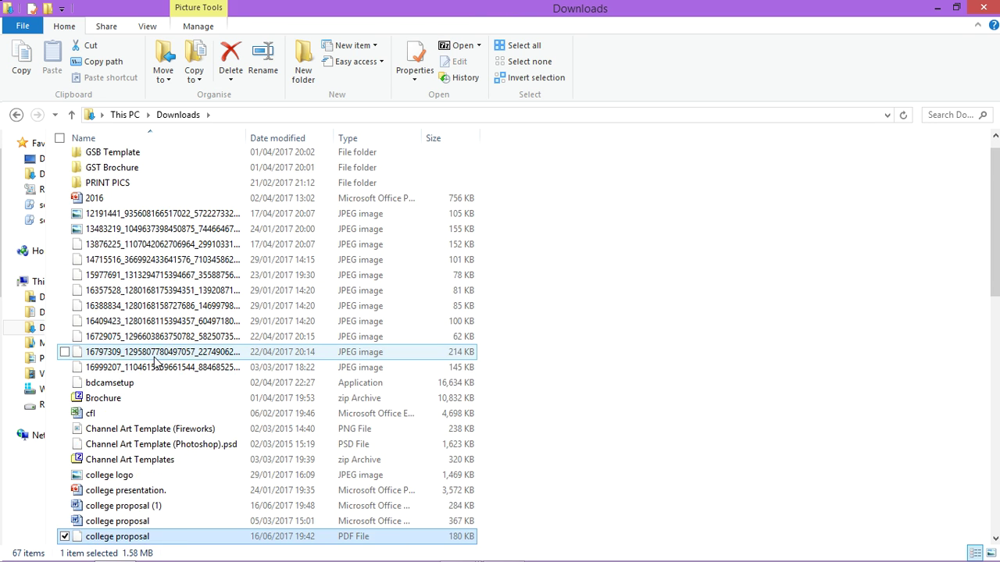
{"action": "key", "text": "Down"}
{"action": "key", "text": "Down"}
{"action": "key", "text": "Down"}
{"action": "key", "text": "Down"}
{"action": "key", "text": "Down"}
{"action": "key", "text": "Down"}
{"action": "key", "text": "Down"}
{"action": "key", "text": "Down"}
{"action": "key", "text": "Down"}
{"action": "key", "text": "Down"}
{"action": "key", "text": "Down"}
{"action": "key", "text": "Down"}
{"action": "key", "text": "Down"}
{"action": "key", "text": "Down"}
{"action": "key", "text": "Down"}
{"action": "key", "text": "Down"}
{"action": "key", "text": "Down"}
{"action": "key", "text": "Down"}
{"action": "key", "text": "Down"}
{"action": "key", "text": "Down"}
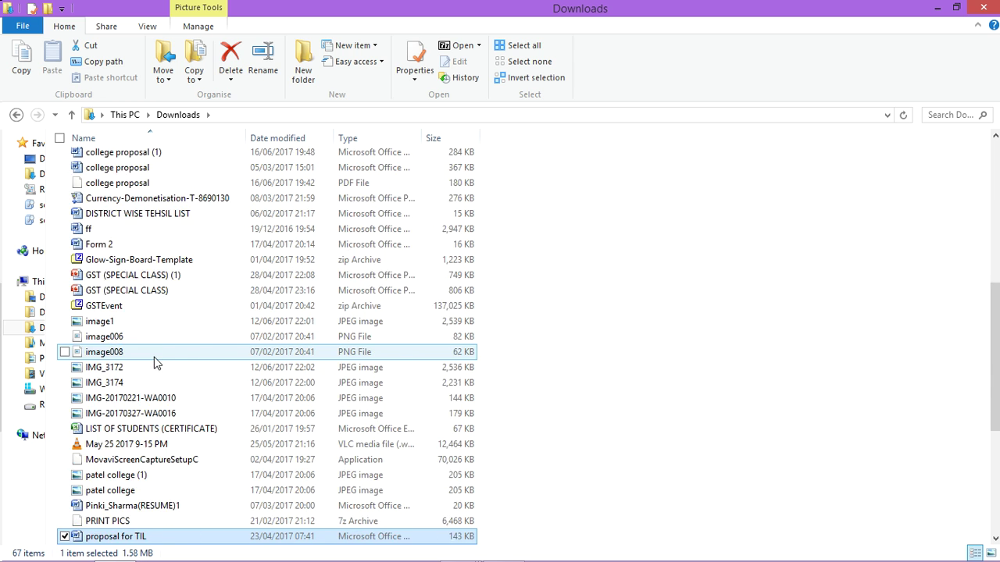
{"action": "key", "text": "Down"}
{"action": "key", "text": "Down"}
{"action": "key", "text": "Down"}
{"action": "key", "text": "Down"}
{"action": "key", "text": "Down"}
{"action": "key", "text": "Down"}
{"action": "key", "text": "Down"}
{"action": "key", "text": "Down"}
{"action": "key", "text": "Down"}
{"action": "key", "text": "Down"}
{"action": "key", "text": "Down"}
{"action": "key", "text": "Down"}
{"action": "key", "text": "Down"}
{"action": "key", "text": "Down"}
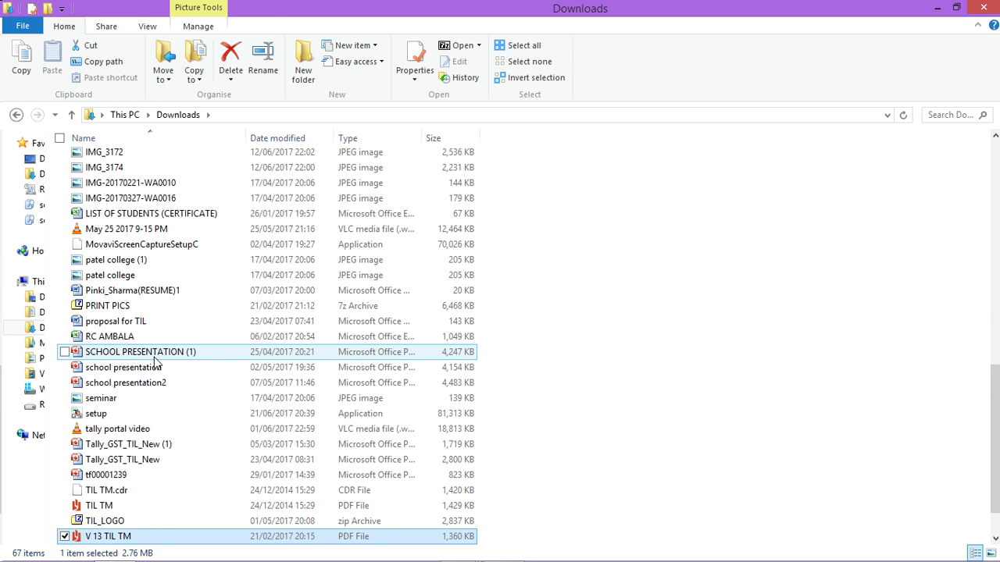
{"action": "key", "text": "Down"}
{"action": "key", "text": "Down"}
{"action": "key", "text": "Down"}
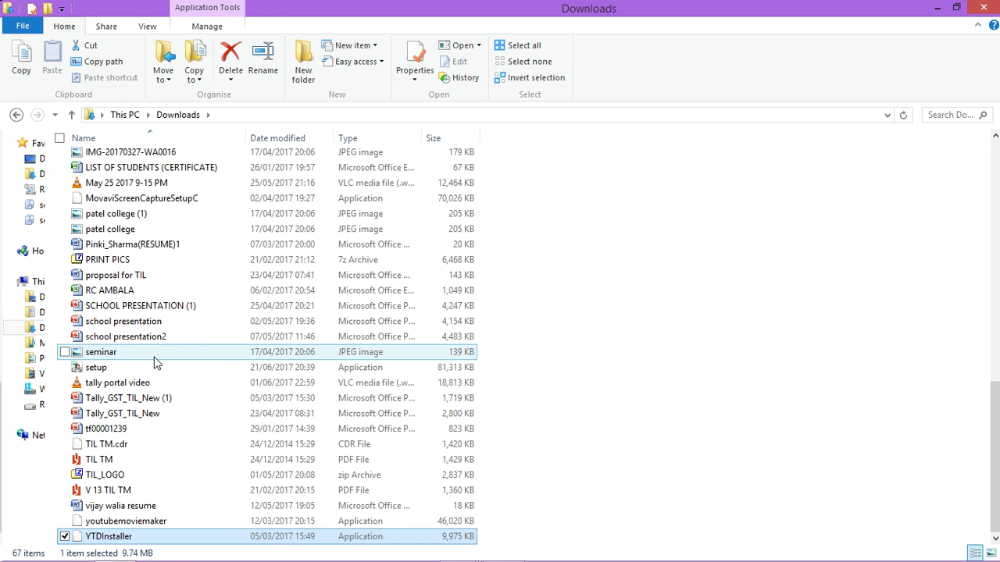
{"action": "left_click", "coordinate": [83, 373]}
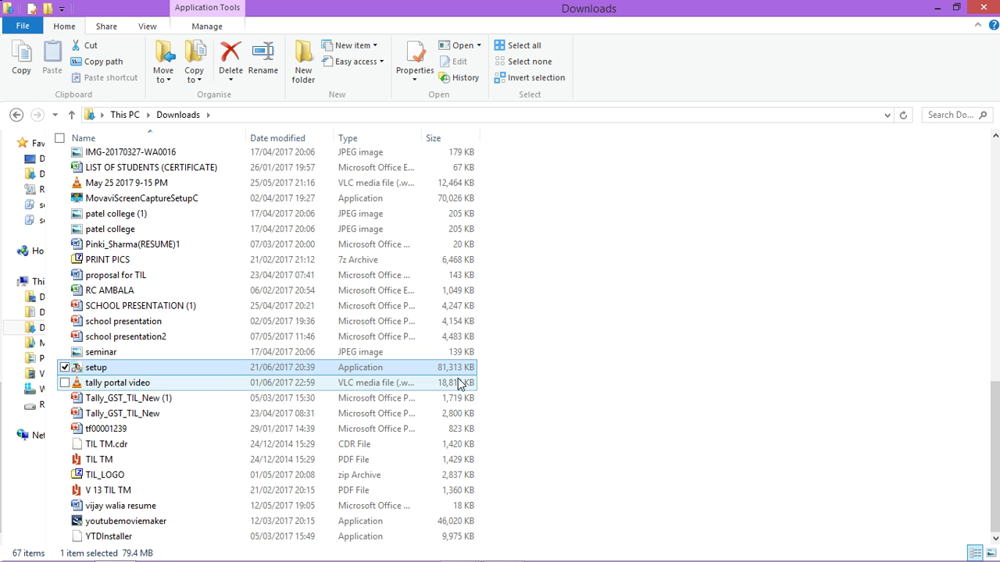
- Minimize File Explorer and launch Tally.ERP 9 from the desktop
{"action": "left_click", "coordinate": [936, 8]}
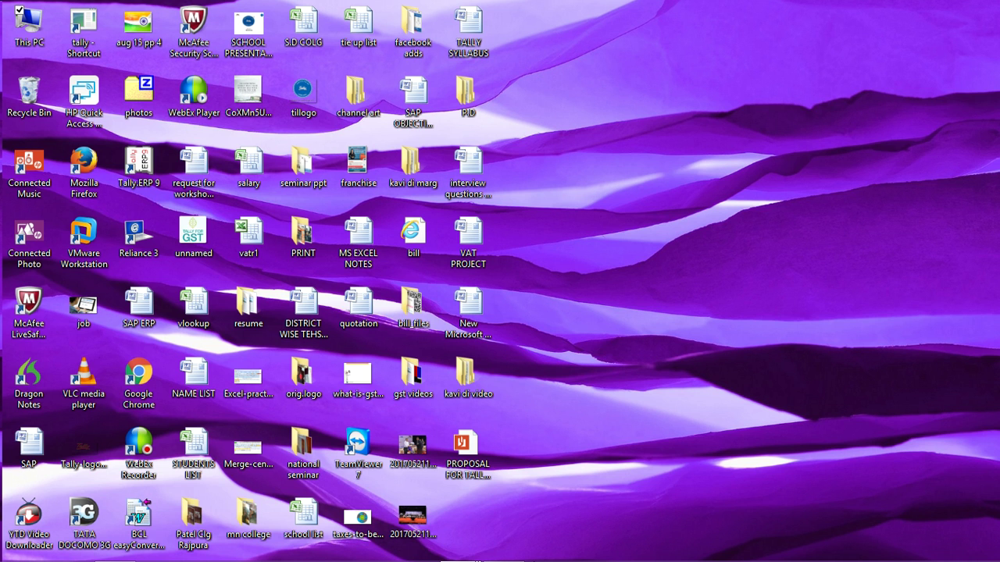
{"action": "mouse_move", "coordinate": [413, 557]}
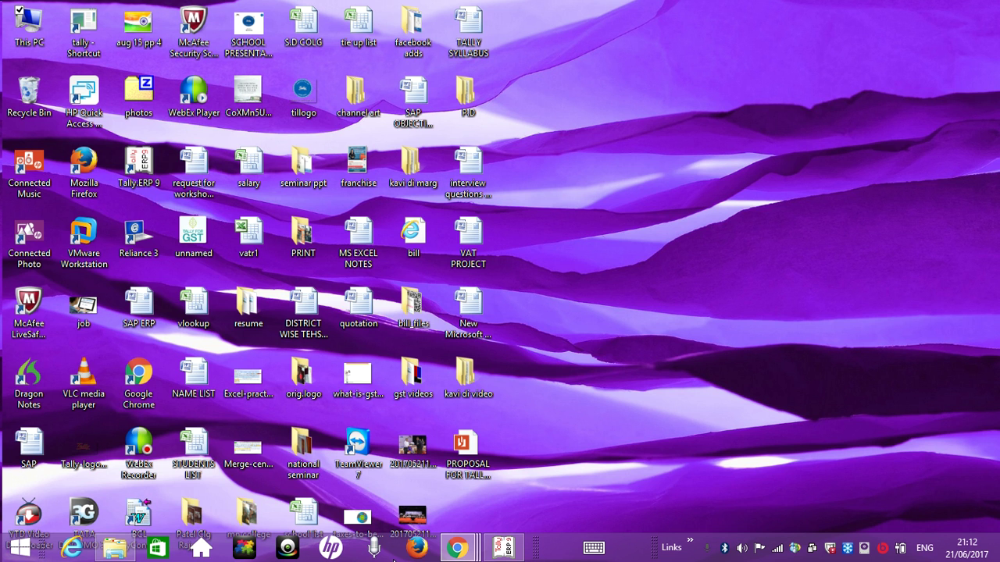
{"action": "left_click", "coordinate": [506, 549]}
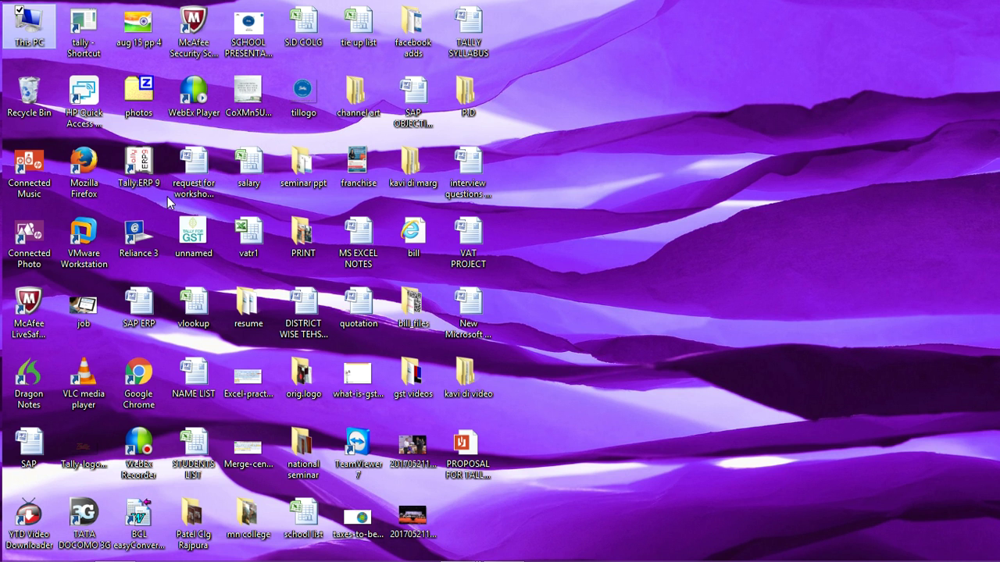
{"action": "left_click", "coordinate": [137, 168]}
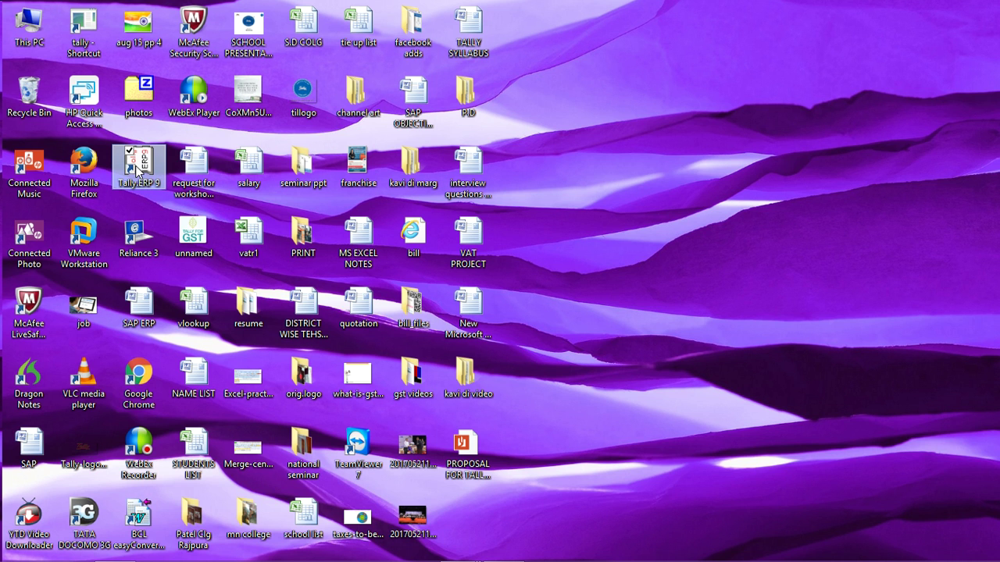
{"action": "double_click", "coordinate": [138, 168]}
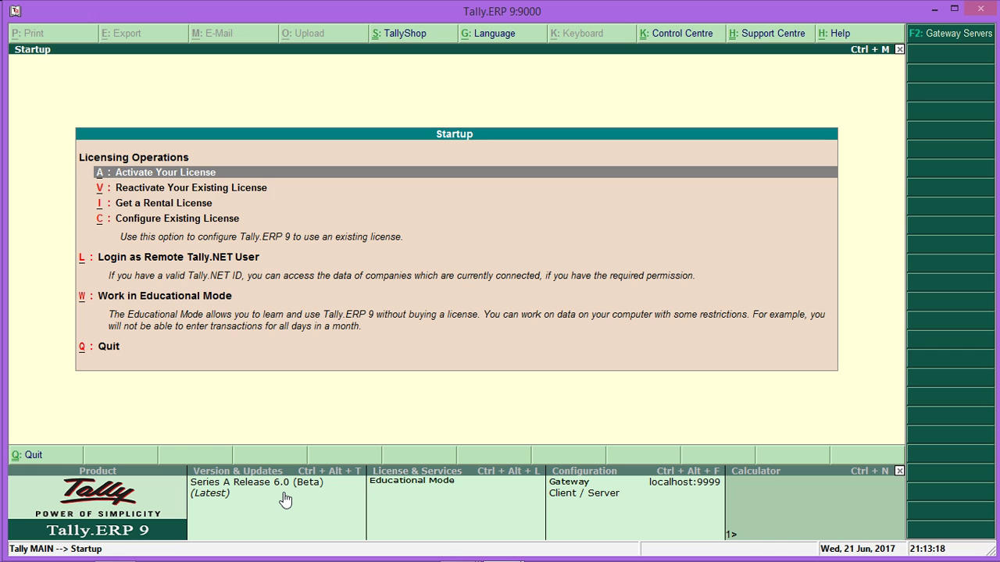
- Choose Work in Educational Mode on the Startup screen
{"action": "key", "text": "Down"}
{"action": "key", "text": "Down"}
{"action": "key", "text": "Down"}
{"action": "key", "text": "Down"}
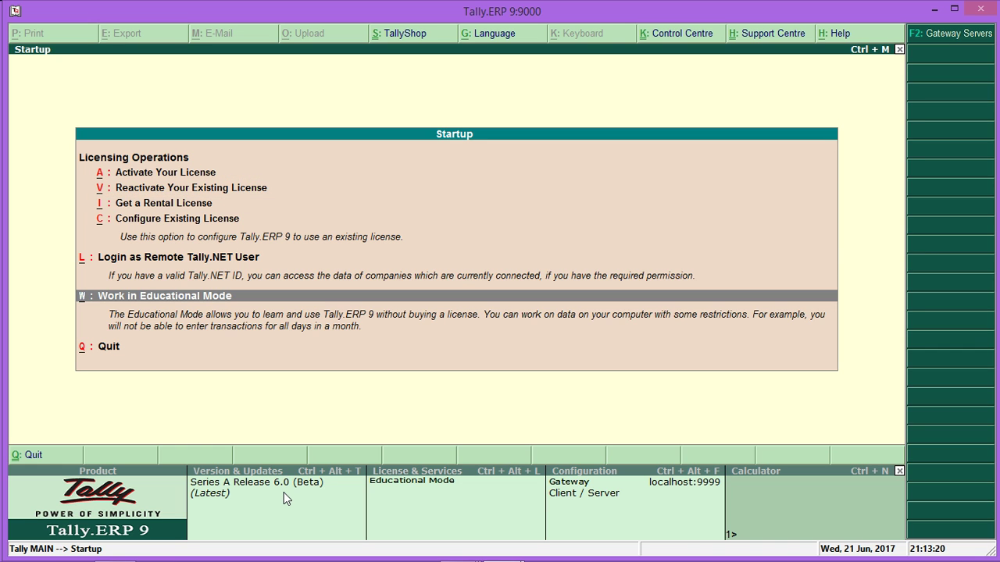
{"action": "key", "text": "Return"}
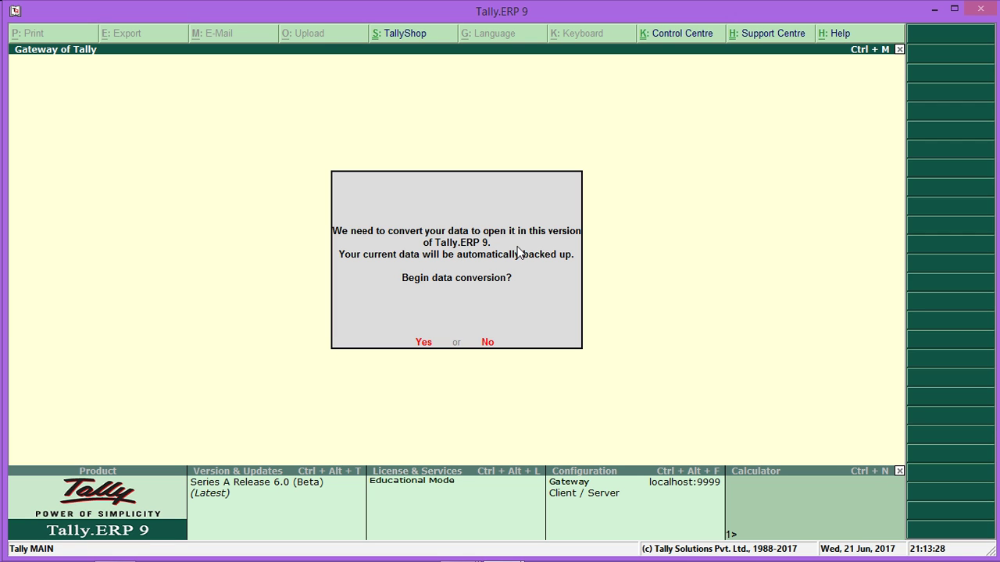
- Begin the data conversion, try to edit the backup file path for the company Bom, and quit the backup
{"action": "key", "text": "Return"}
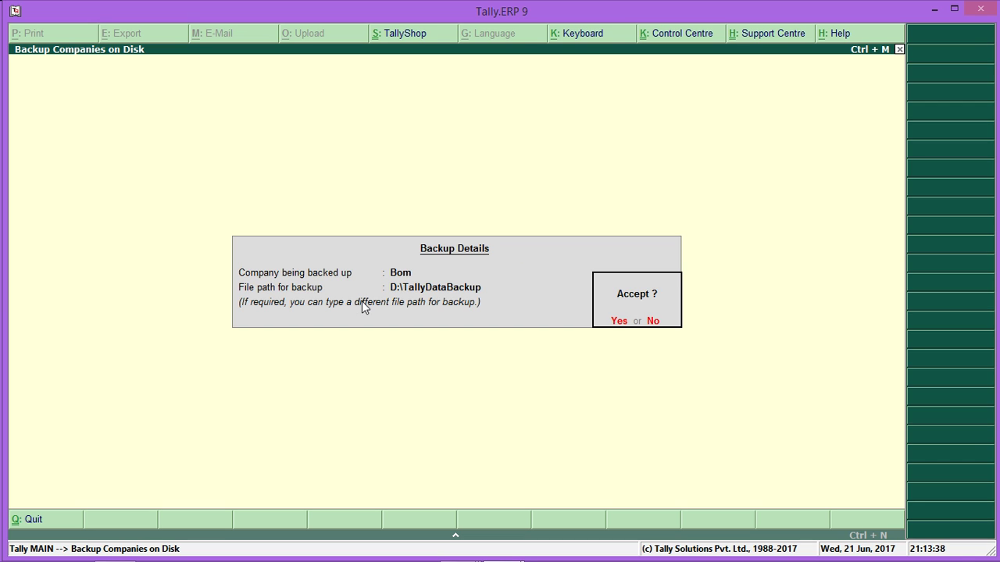
{"action": "left_click", "coordinate": [405, 287]}
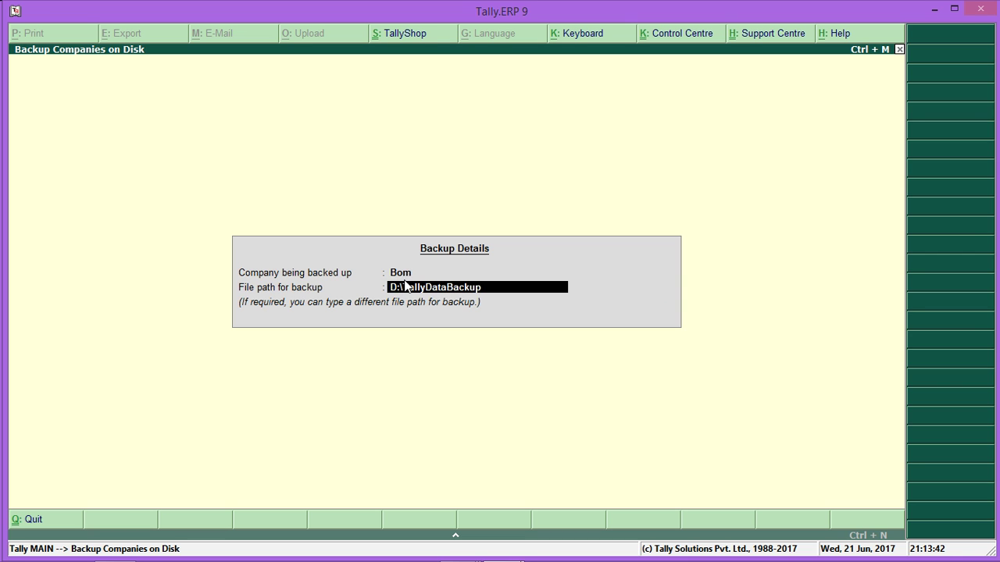
{"action": "key", "text": "Return"}
{"action": "left_click", "coordinate": [404, 287]}
{"action": "key", "text": "BackSpace"}
{"action": "key", "text": "Escape"}
{"action": "key", "text": "Return"}
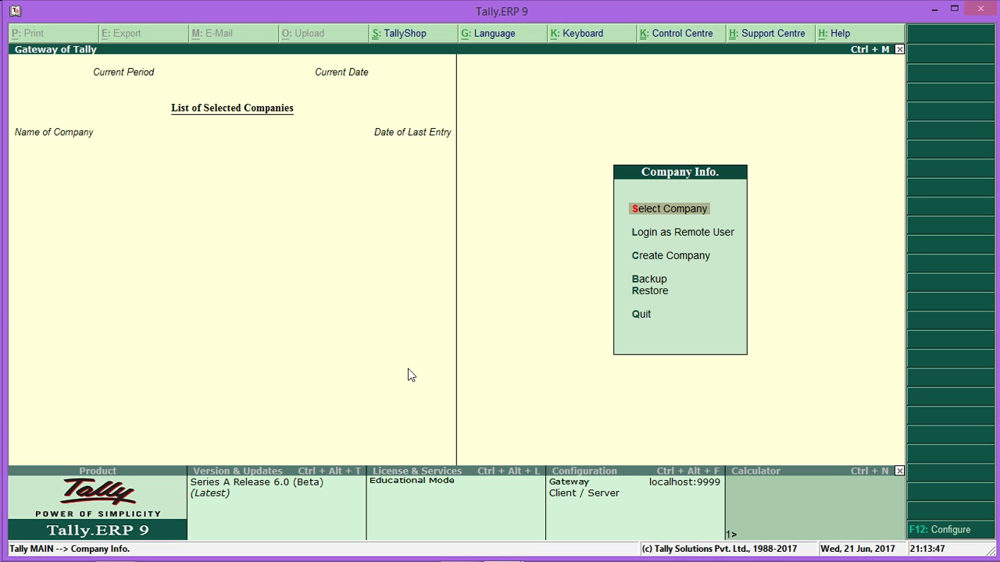
- Open the company selection and look through the list of available companies
{"action": "left_click", "coordinate": [294, 485]}
{"action": "key", "text": "Return"}
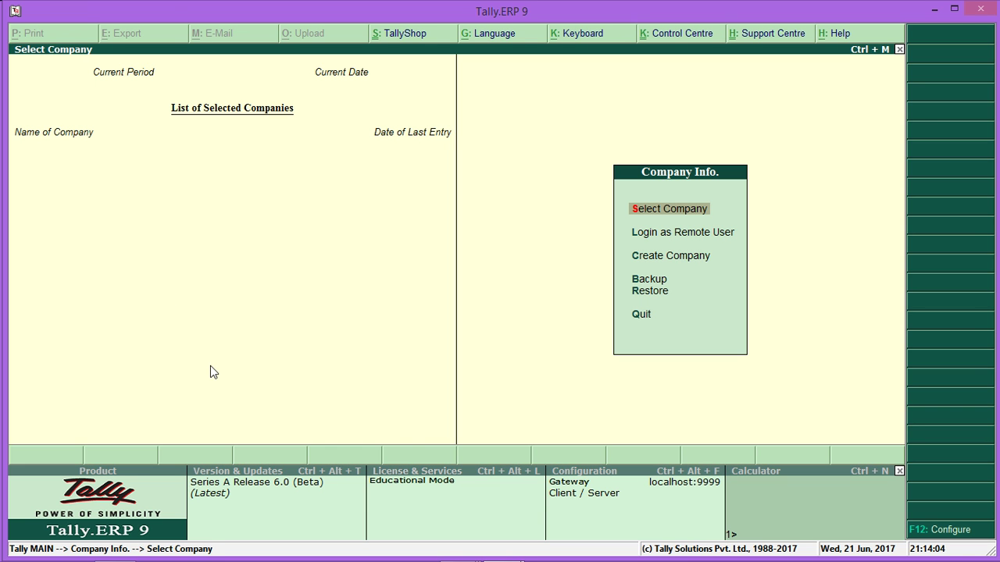
{"action": "key", "text": "Down"}
{"action": "key", "text": "Down"}
{"action": "key", "text": "Down"}
{"action": "key", "text": "Down"}
{"action": "key", "text": "Down"}
{"action": "key", "text": "Down"}
{"action": "key", "text": "Down"}
{"action": "key", "text": "Down"}
{"action": "key", "text": "Down"}
{"action": "key", "text": "Down"}
{"action": "key", "text": "Down"}
{"action": "key", "text": "Down"}
{"action": "key", "text": "Down"}
{"action": "key", "text": "Down"}
{"action": "key", "text": "Down"}
{"action": "key", "text": "Down"}
{"action": "key", "text": "Down"}
{"action": "key", "text": "Down"}
{"action": "key", "text": "Down"}
{"action": "key", "text": "Down"}
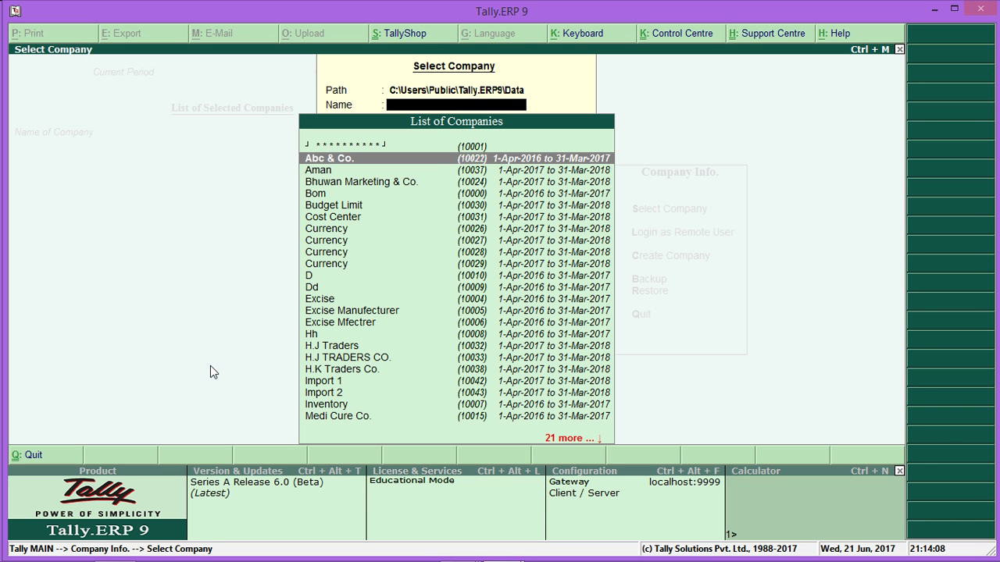
{"action": "key", "text": "Down"}
{"action": "key", "text": "Down"}
{"action": "key", "text": "Down"}
{"action": "key", "text": "Down"}
{"action": "key", "text": "Down"}
{"action": "key", "text": "Down"}
{"action": "key", "text": "Down"}
{"action": "key", "text": "Down"}
{"action": "key", "text": "Down"}
{"action": "key", "text": "Down"}
{"action": "key", "text": "Down"}
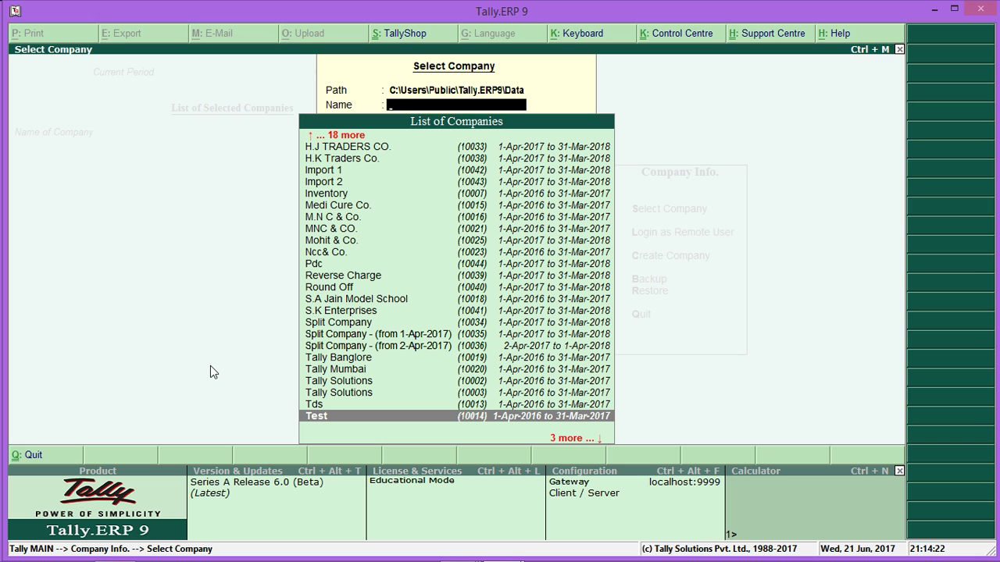
- Find the companies starting with H.J and load H.J TRADERS CO
{"action": "type", "text": "H.J"}
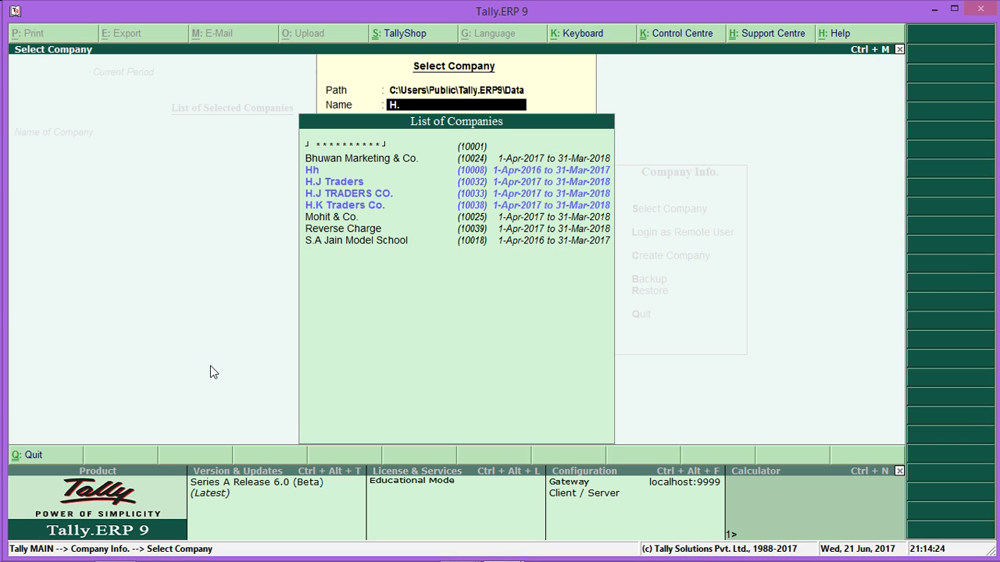
{"action": "key", "text": "Down"}
{"action": "key", "text": "Down"}
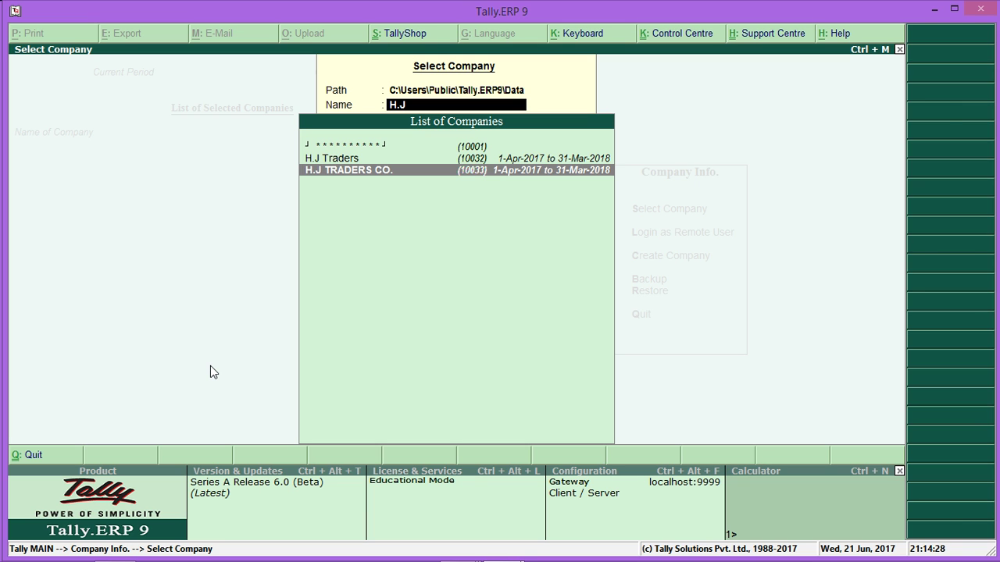
{"action": "key", "text": "Return"}
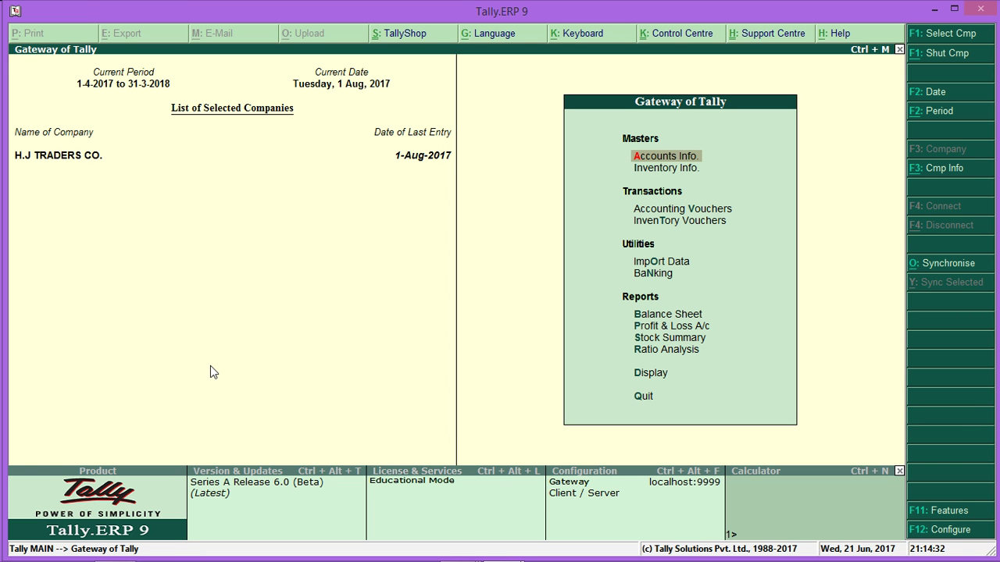
- Return to the company information options and select H.J Traders as an additional company to load
{"action": "key", "text": "alt+F3"}
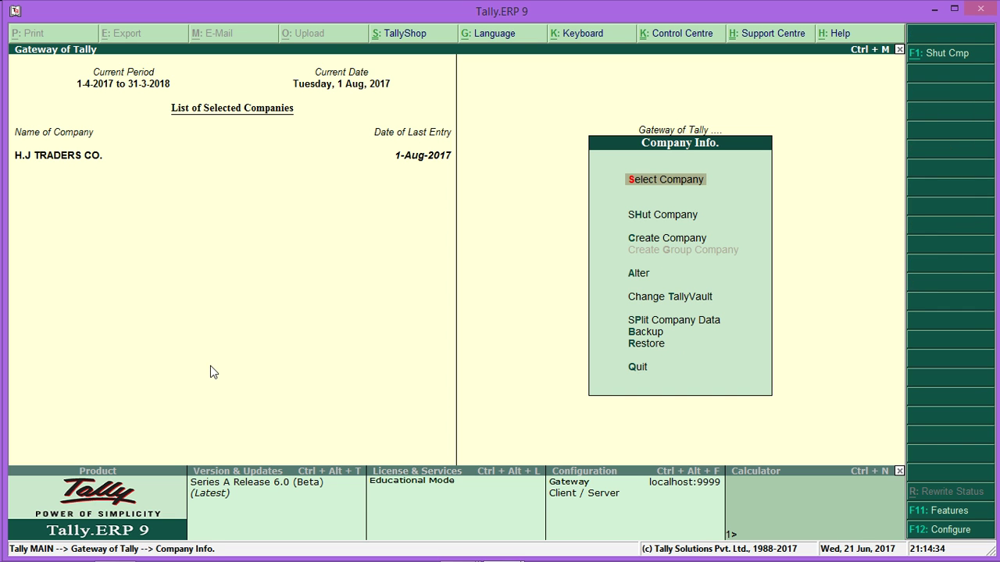
{"action": "key", "text": "Return"}
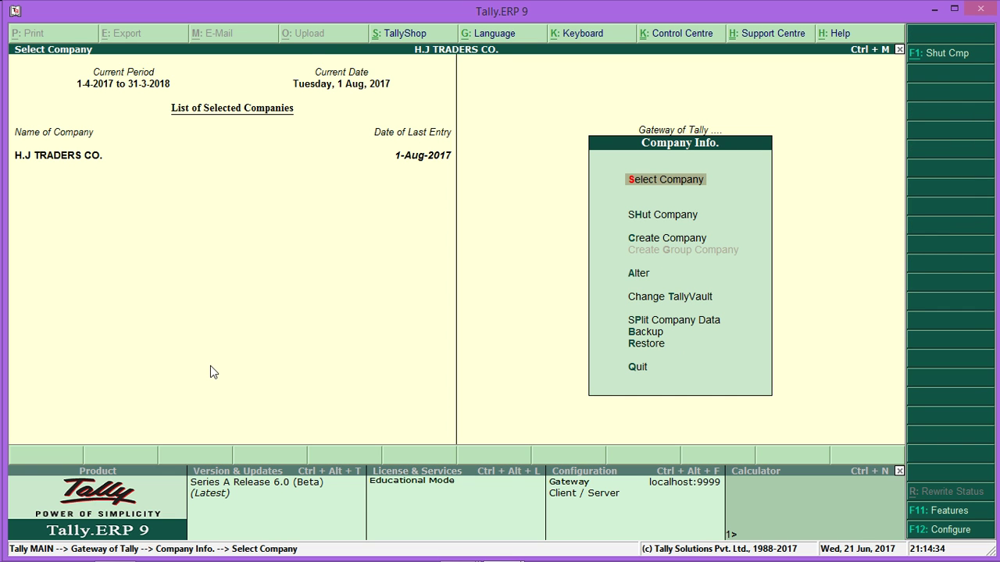
{"action": "type", "text": "H.J"}
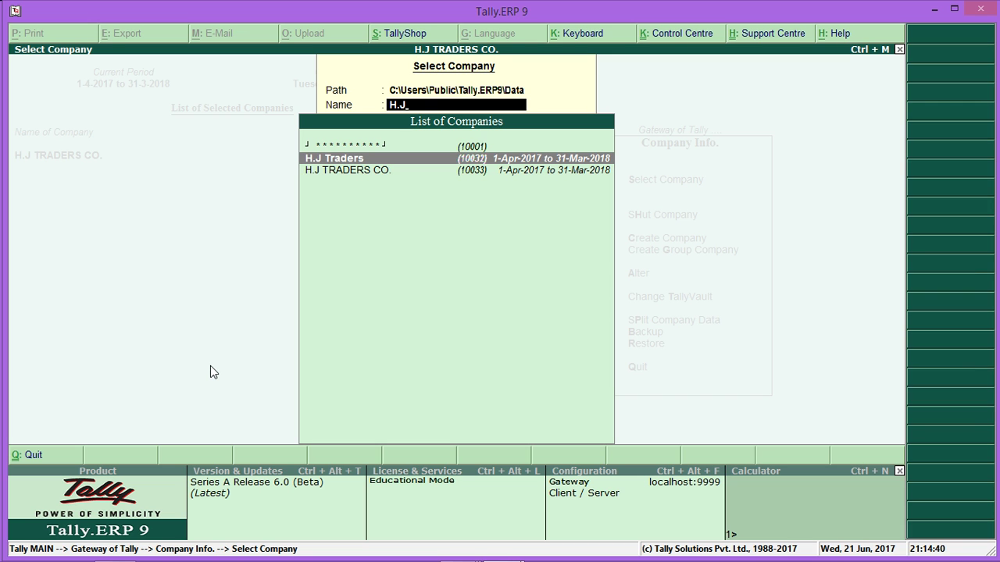
{"action": "key", "text": "Return"}
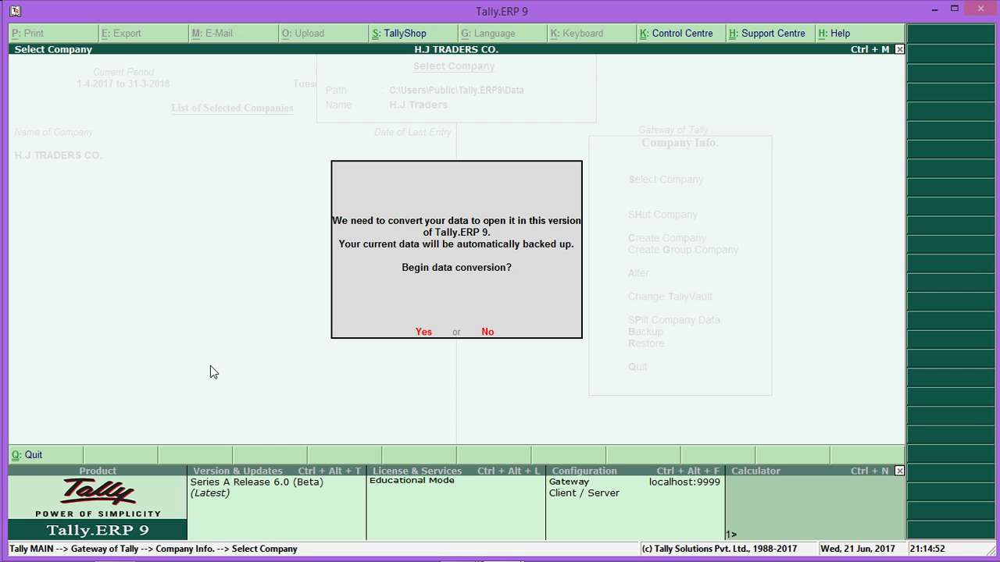
- Begin the data conversion for H.J Traders, backing up to D:\TallyDataBackup and overwriting the existing backup files
{"action": "key", "text": "Return"}
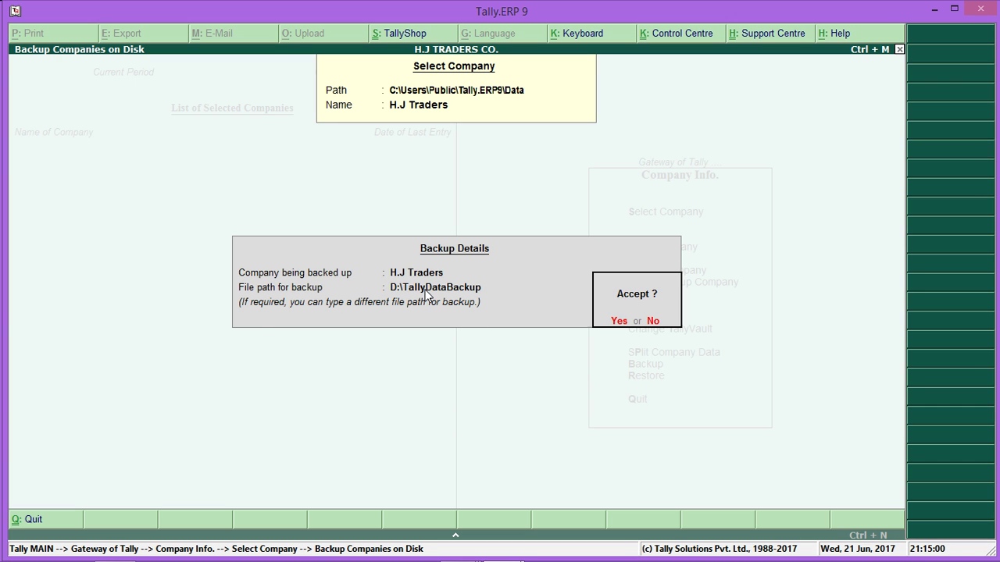
{"action": "key", "text": "Escape"}
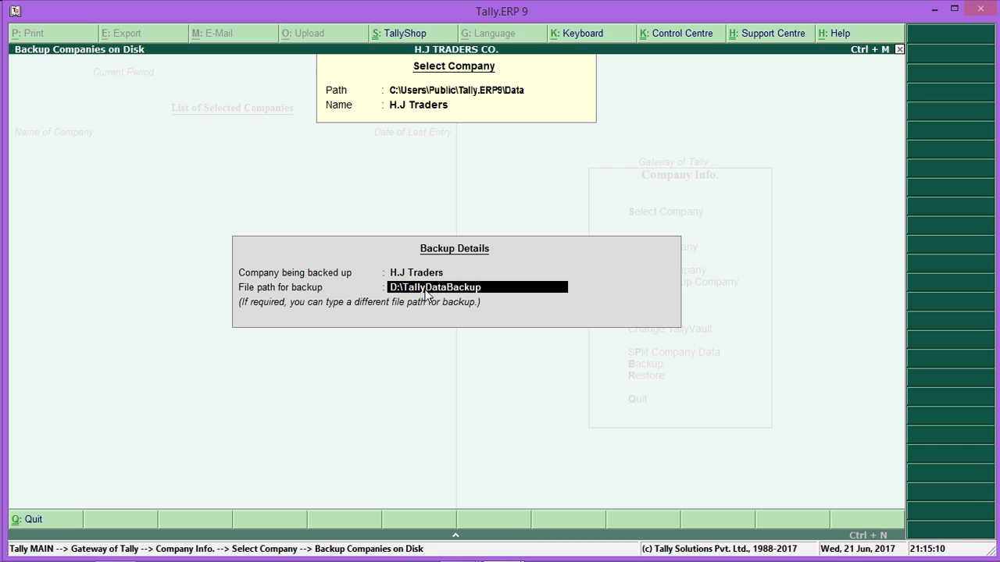
{"action": "key", "text": "Return"}
{"action": "key", "text": "Return"}
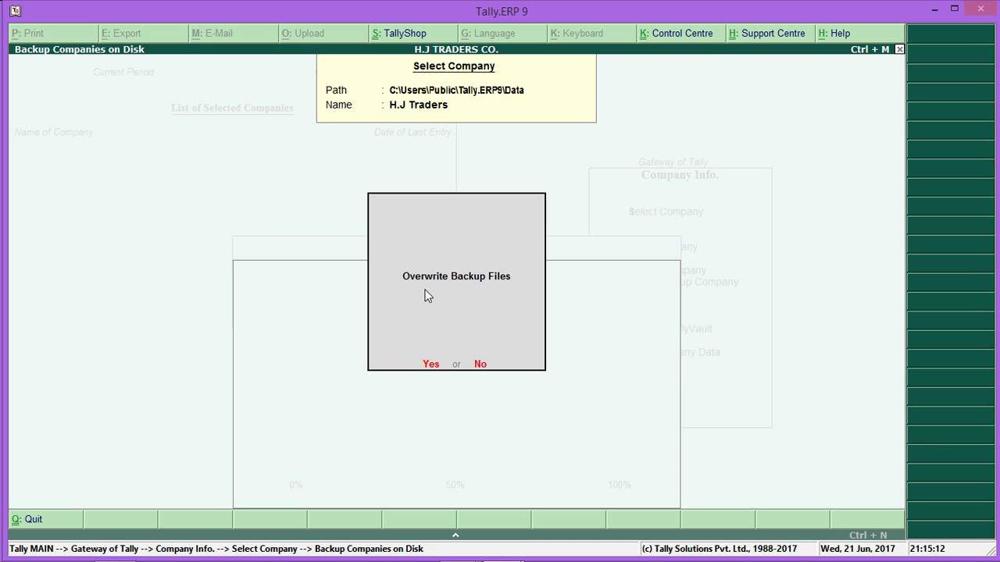
{"action": "key", "text": "Return"}
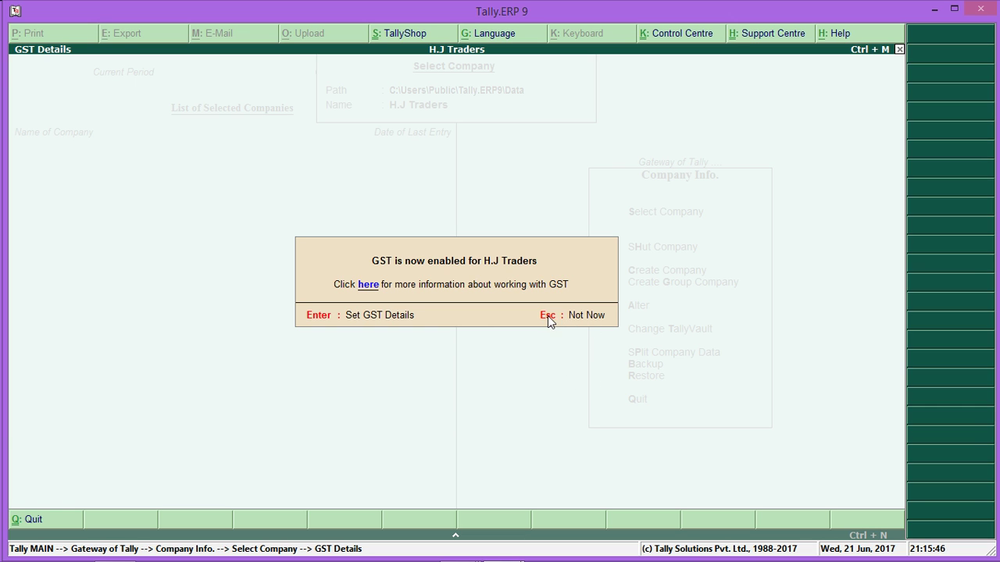
- Choose to set the GST details for H.J Traders and enter a GSTIN/UIN for the company
{"action": "left_click", "coordinate": [320, 316]}
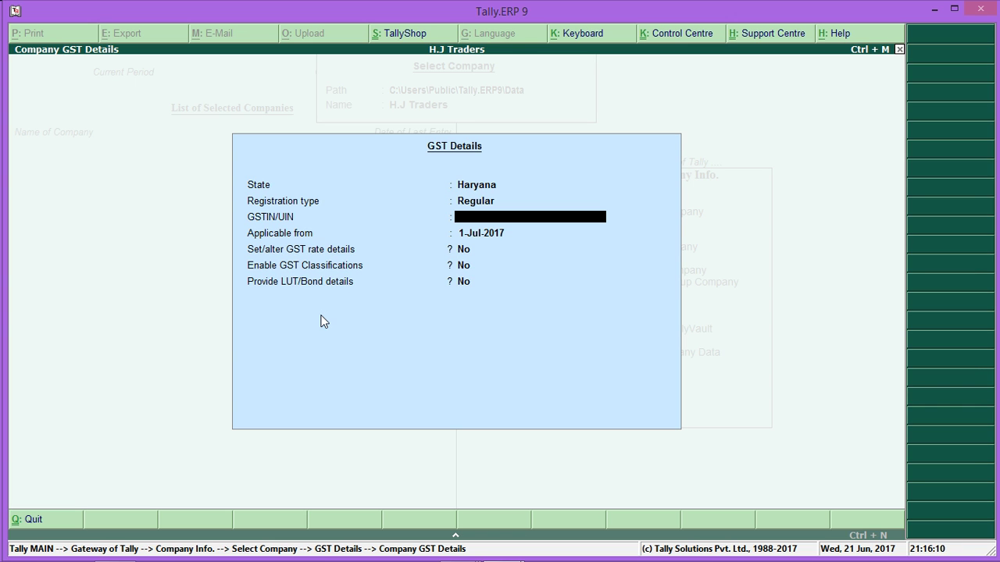
{"action": "type", "text": "06IRFP52JNHM12"}
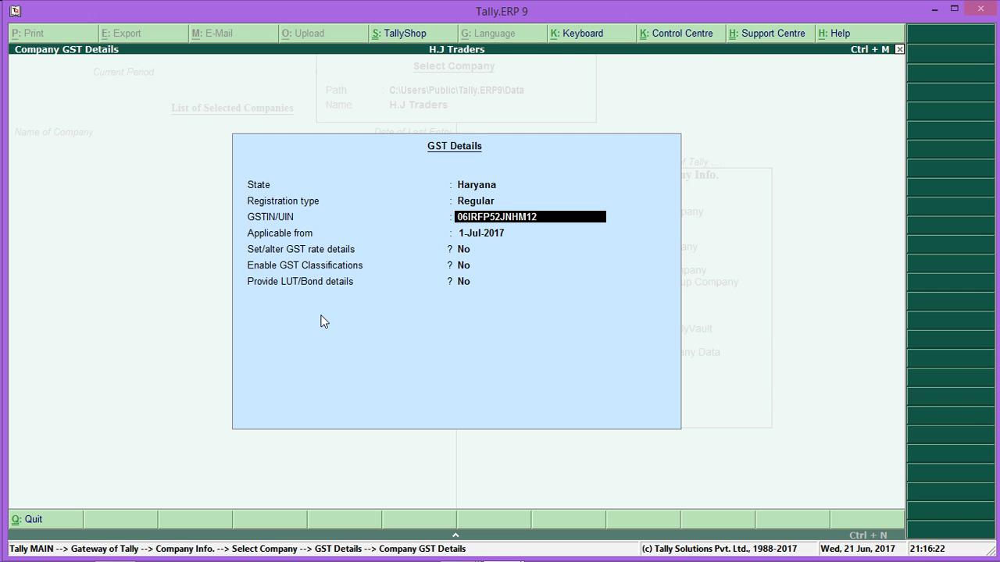
{"action": "type", "text": "K"}
{"action": "key", "text": "Return"}
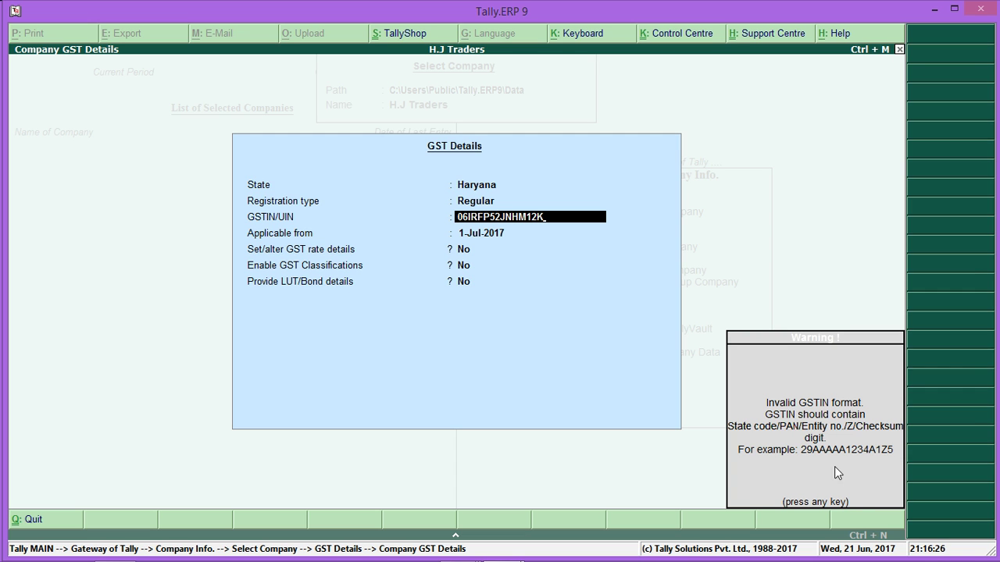
{"action": "key", "text": "Return"}
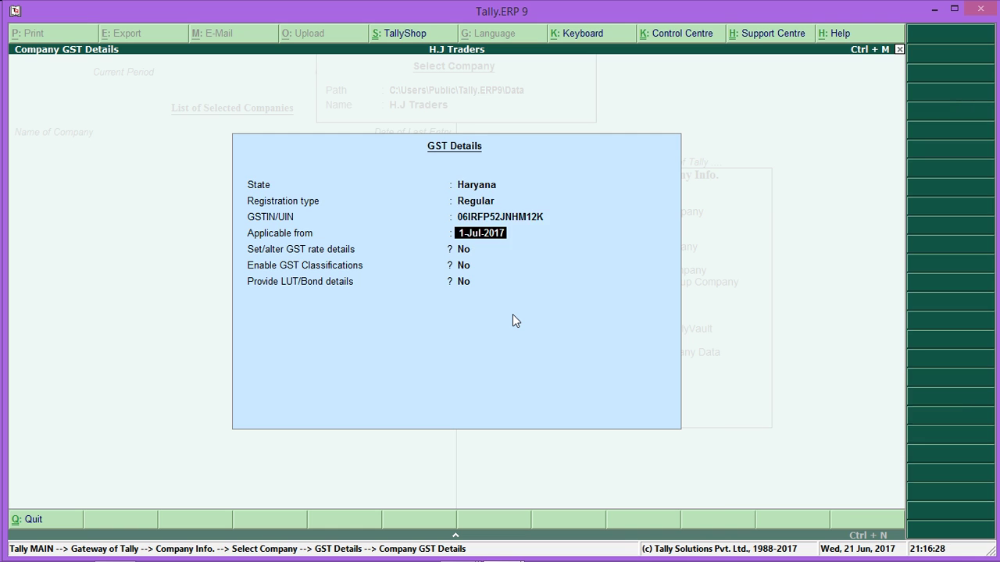
- Replace the company's GSTIN/UIN with a number following the state code, PAN, entity number, Z and checksum format
{"action": "key", "text": "Up"}
{"action": "key", "text": "Up"}
{"action": "key", "text": "Up"}
{"action": "key", "text": "Return"}
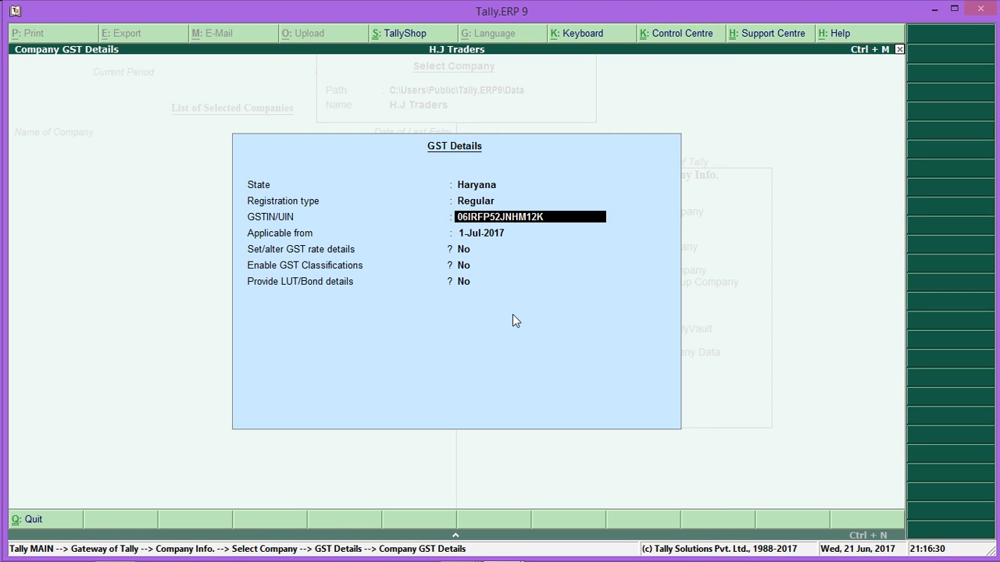
{"action": "type", "text": "06AAAAA12"}
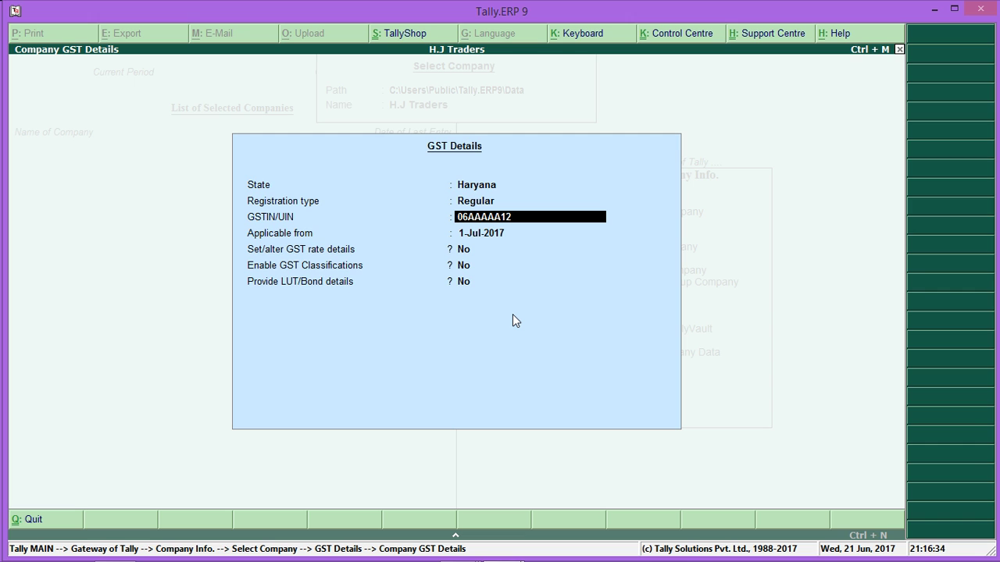
{"action": "type", "text": "34A"}
{"action": "key", "text": "Return"}
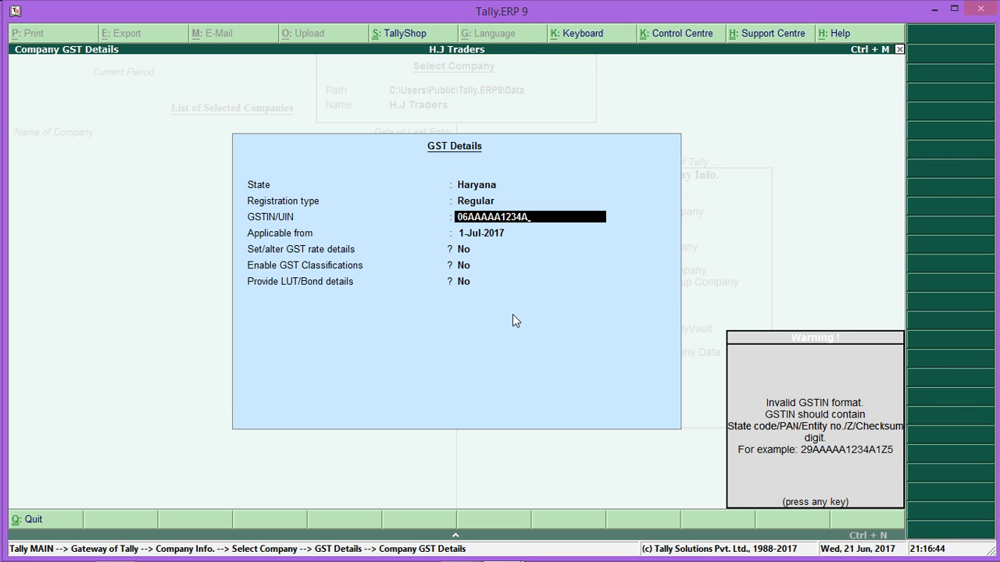
{"action": "key", "text": "Return"}
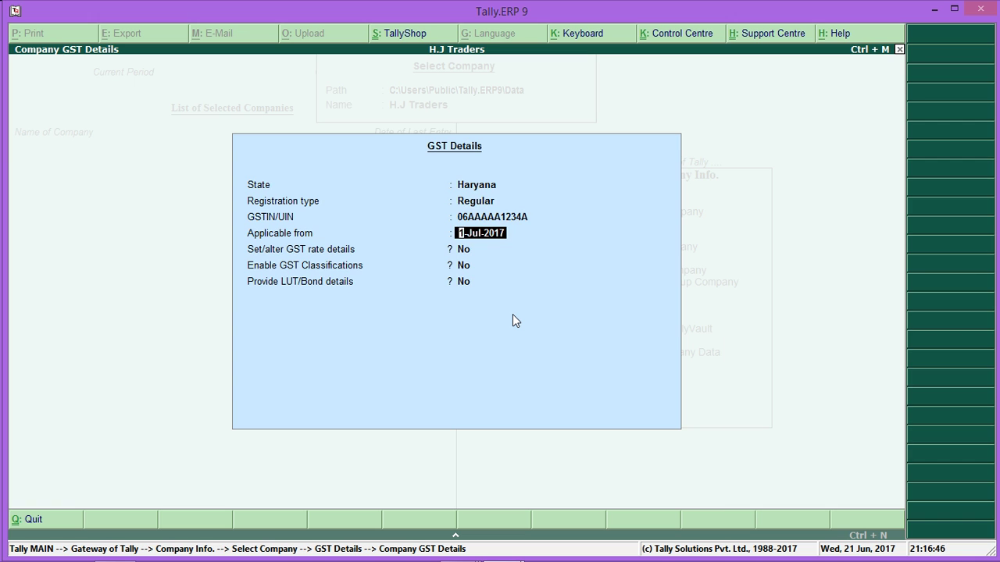
{"action": "key", "text": "BackSpace"}
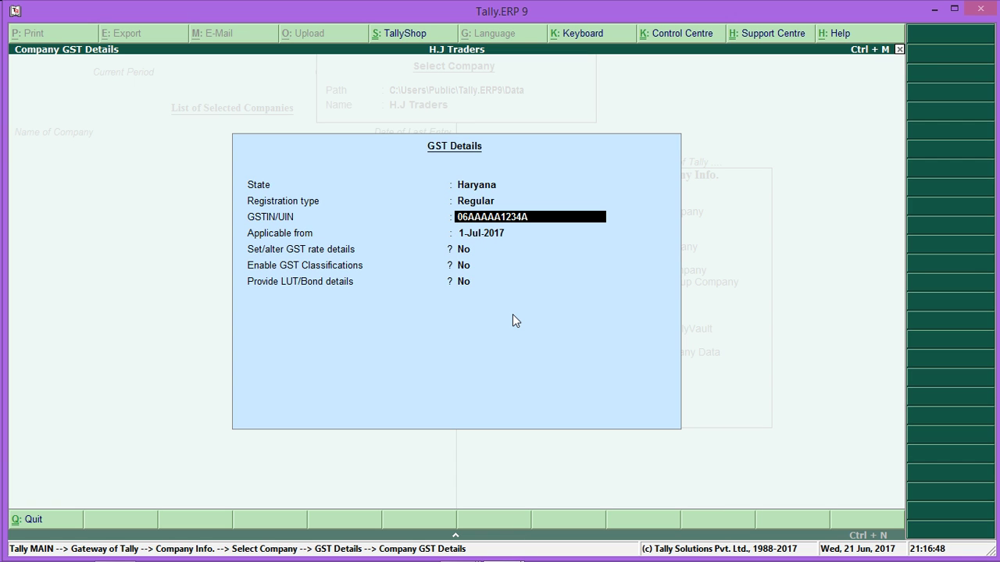
{"action": "type", "text": "1ZF"}
{"action": "key", "text": "Return"}
{"action": "key", "text": "Up"}
{"action": "key", "text": "Return"}
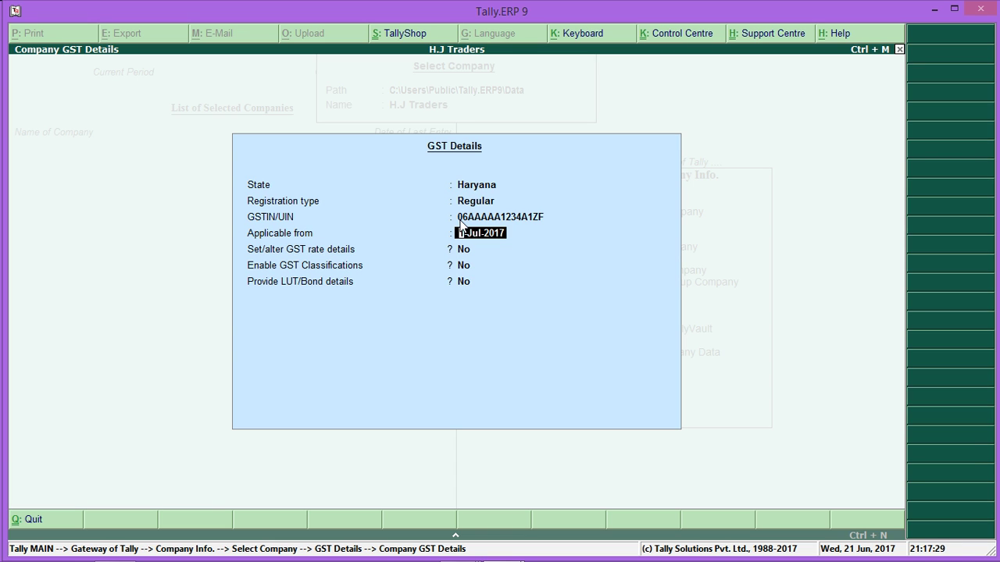
- Save the GST details applicable from 1-Jul-2017, leaving GST rate details, GST Classifications and LUT/Bond details at No
{"action": "key", "text": "Return"}
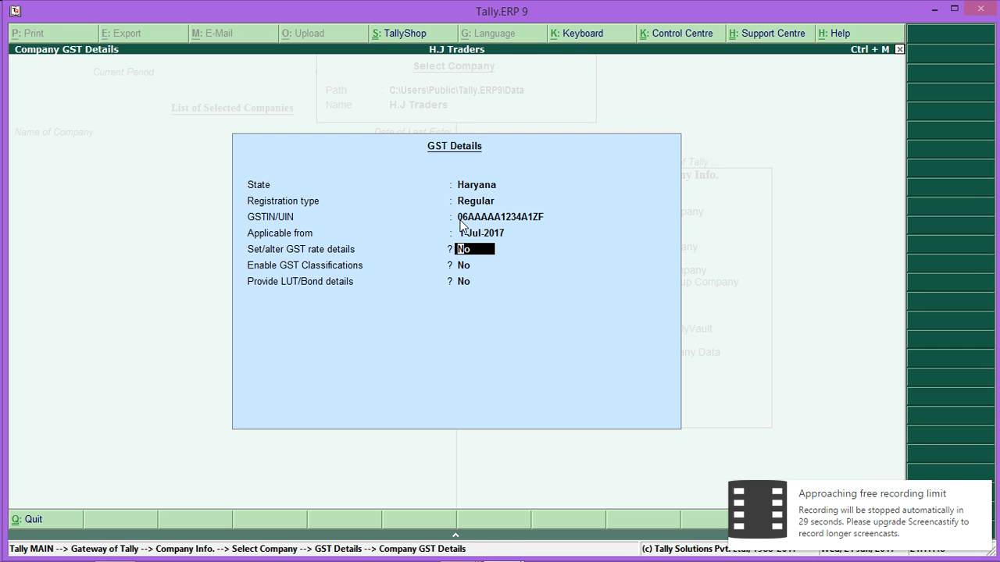
{"action": "key", "text": "Return"}
{"action": "key", "text": "Return"}
{"action": "key", "text": "Return"}
{"action": "key", "text": "Return"}
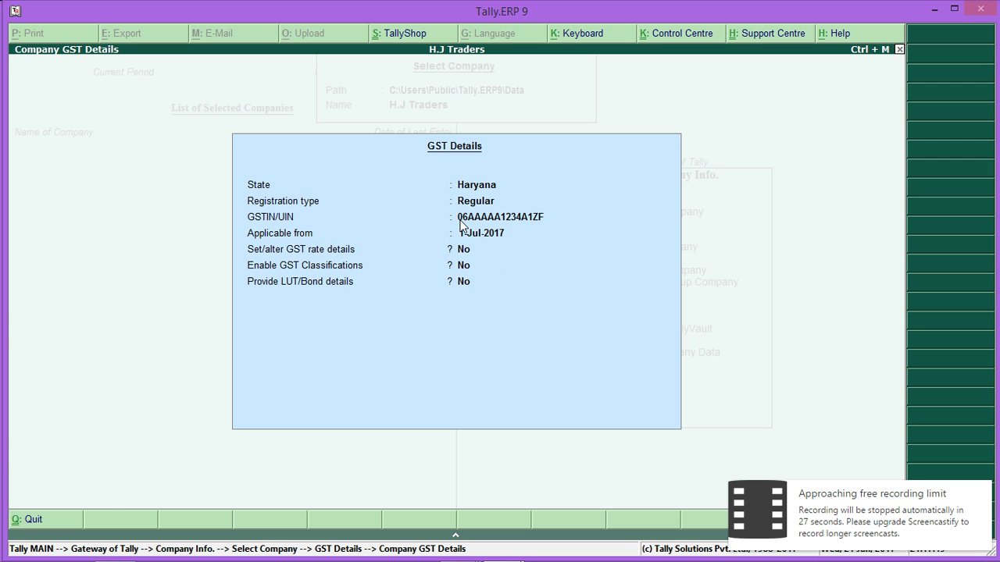
{"action": "key", "text": "Return"}
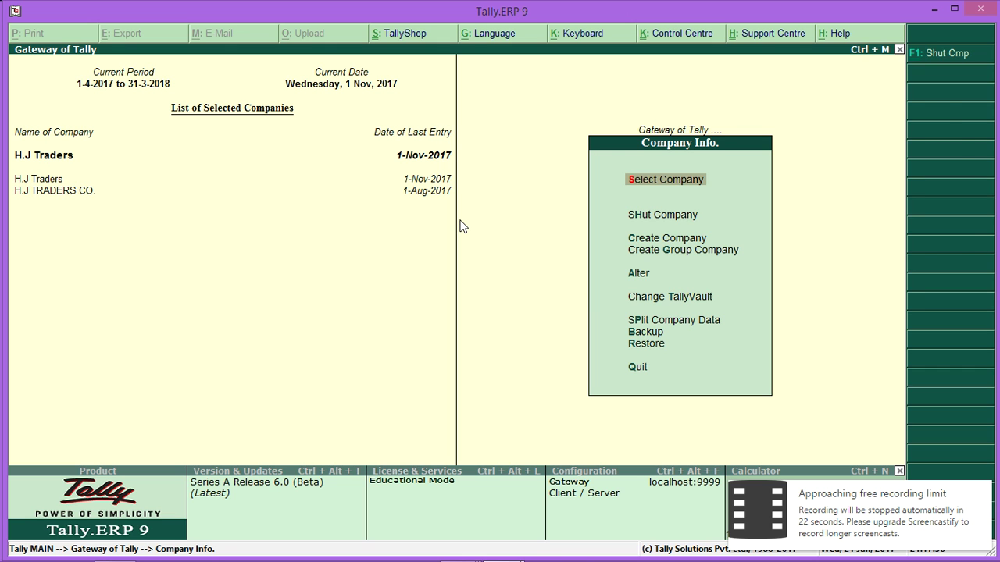
- Open the Statutory & Taxation features of the company H.J Traders
{"action": "key", "text": "Escape"}
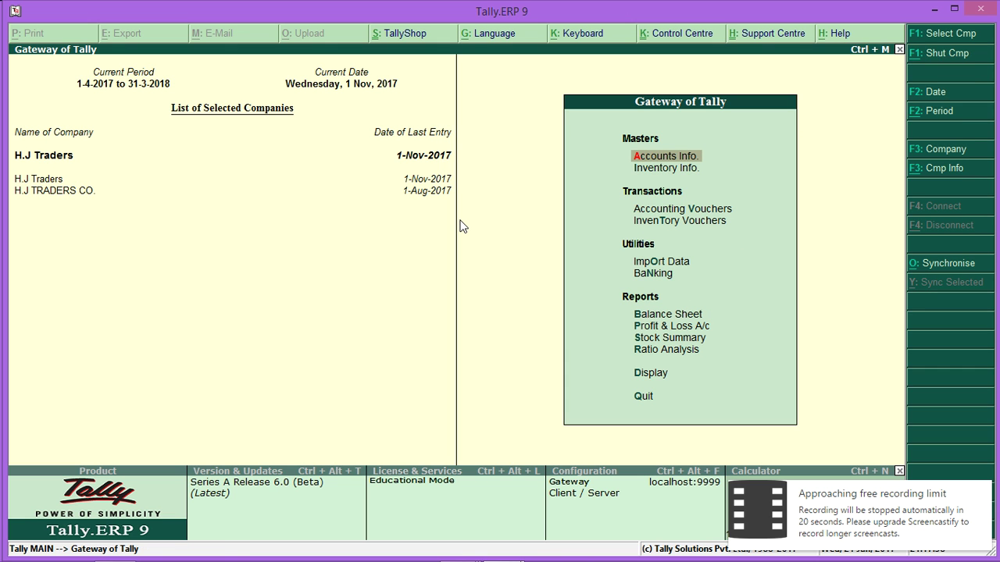
{"action": "key", "text": "F11"}
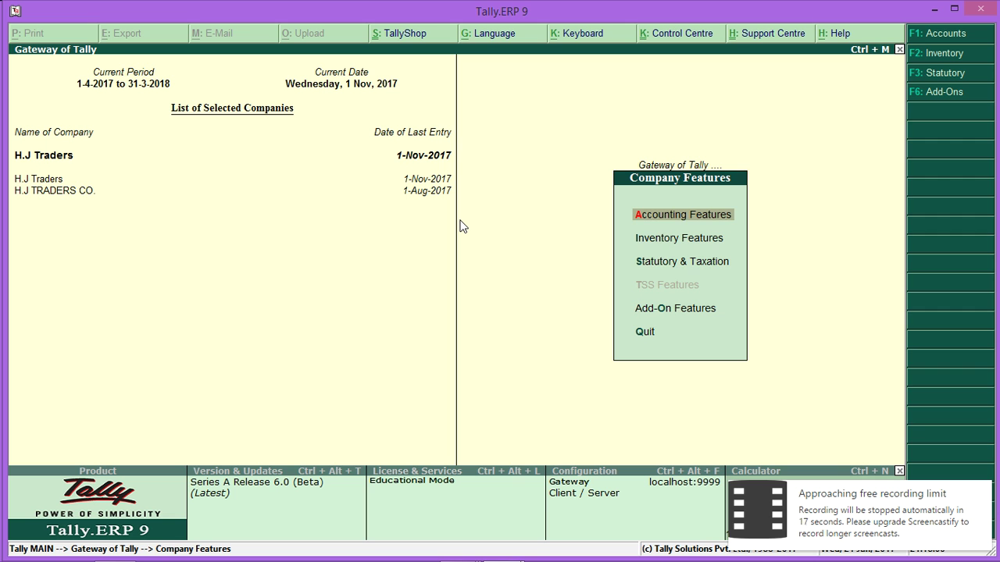
{"action": "key", "text": "Down"}
{"action": "key", "text": "Down"}
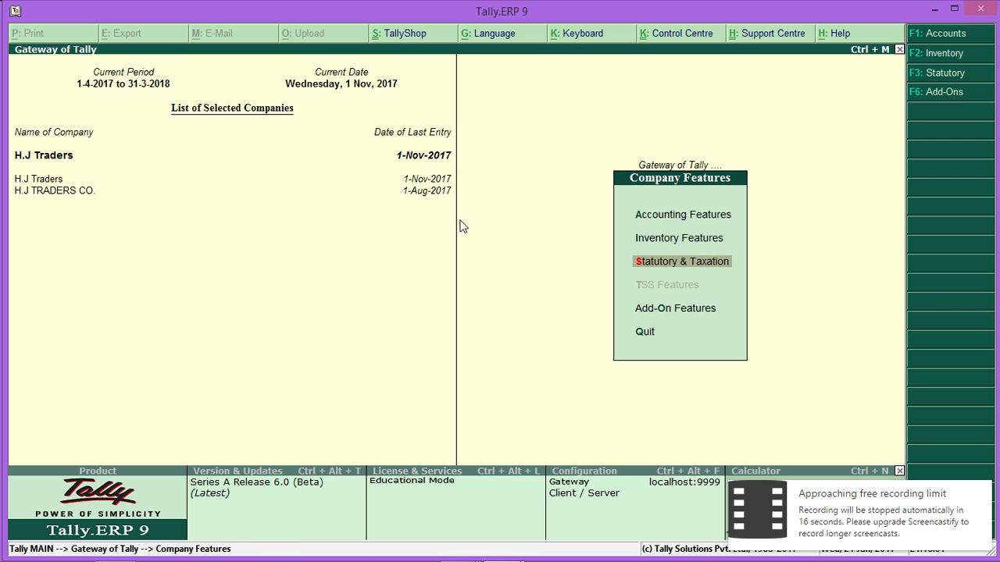
{"action": "key", "text": "Return"}
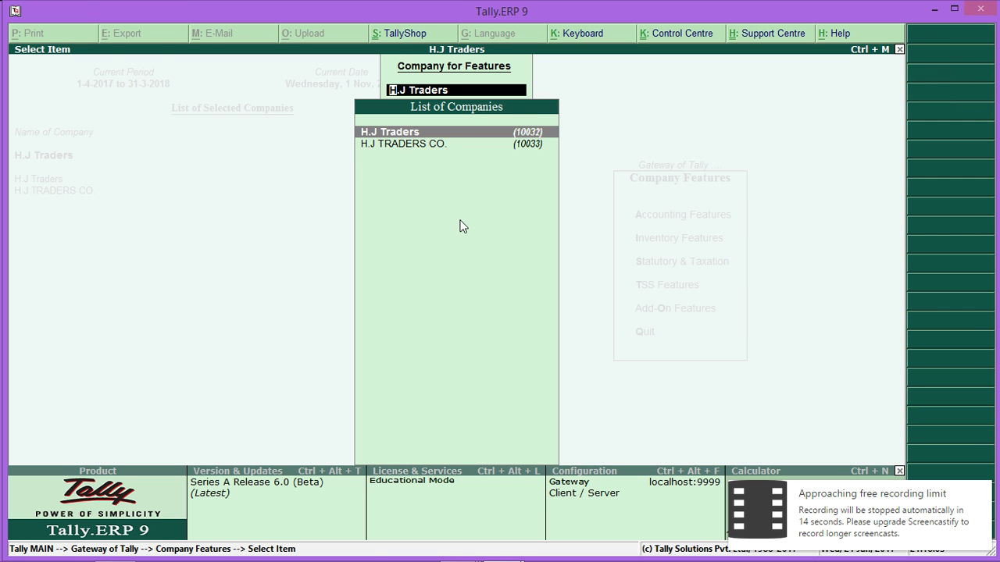
{"action": "key", "text": "Return"}
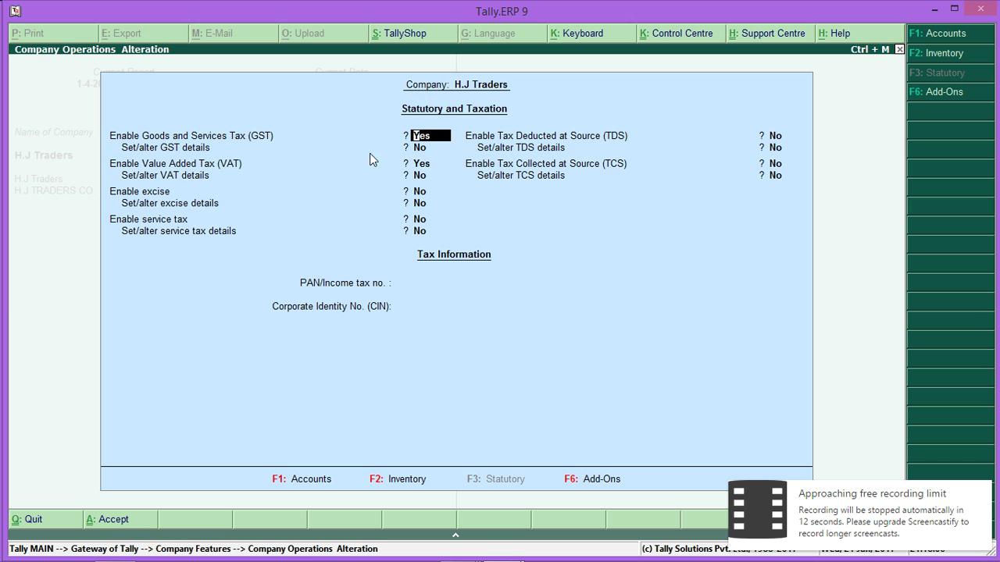